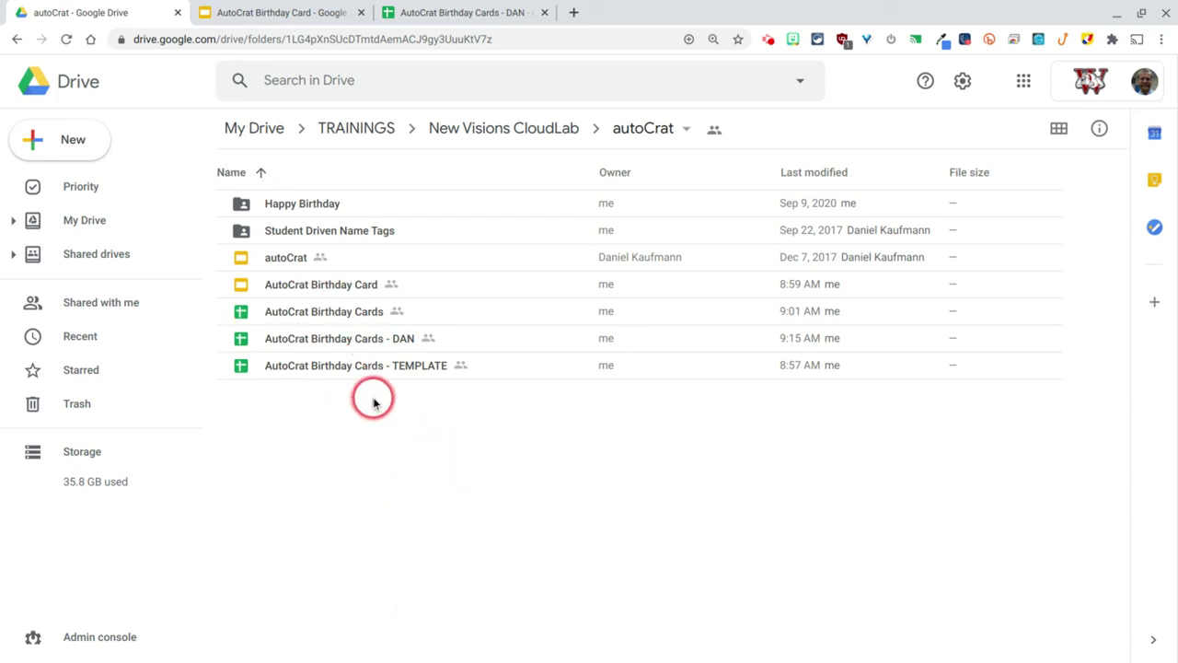
Review the AutoCrat Birthday Card slide template, including its «First Name» merge tag.
{"action": "left_click", "coordinate": [305, 204]}
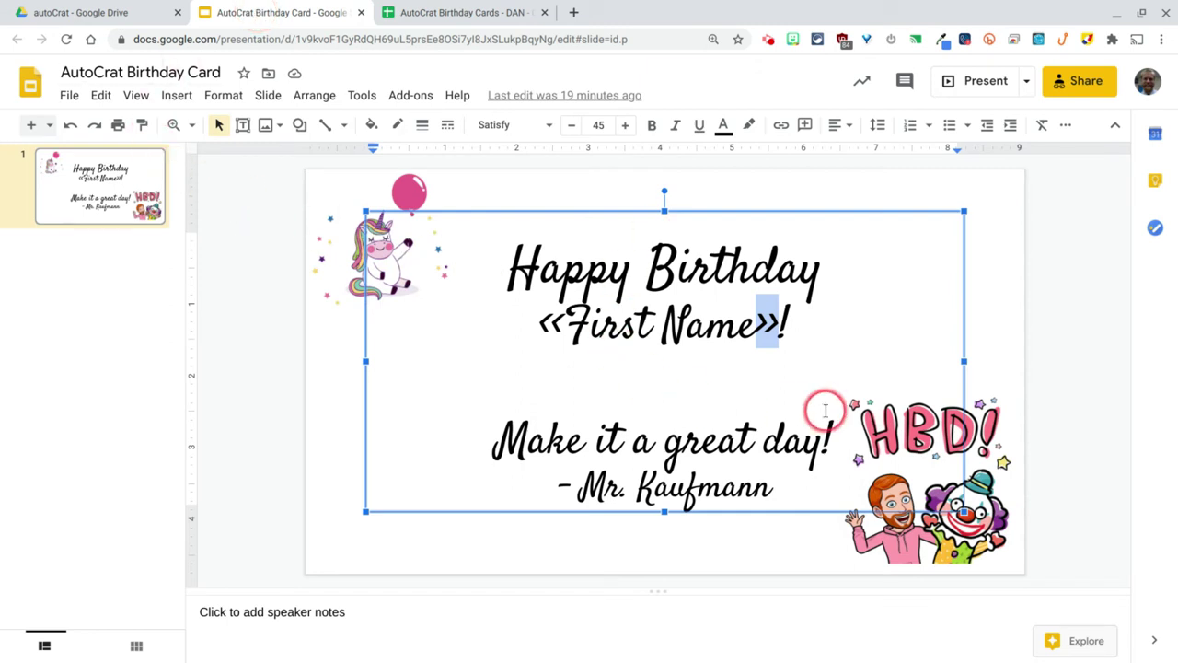
{"action": "left_click", "coordinate": [735, 378]}
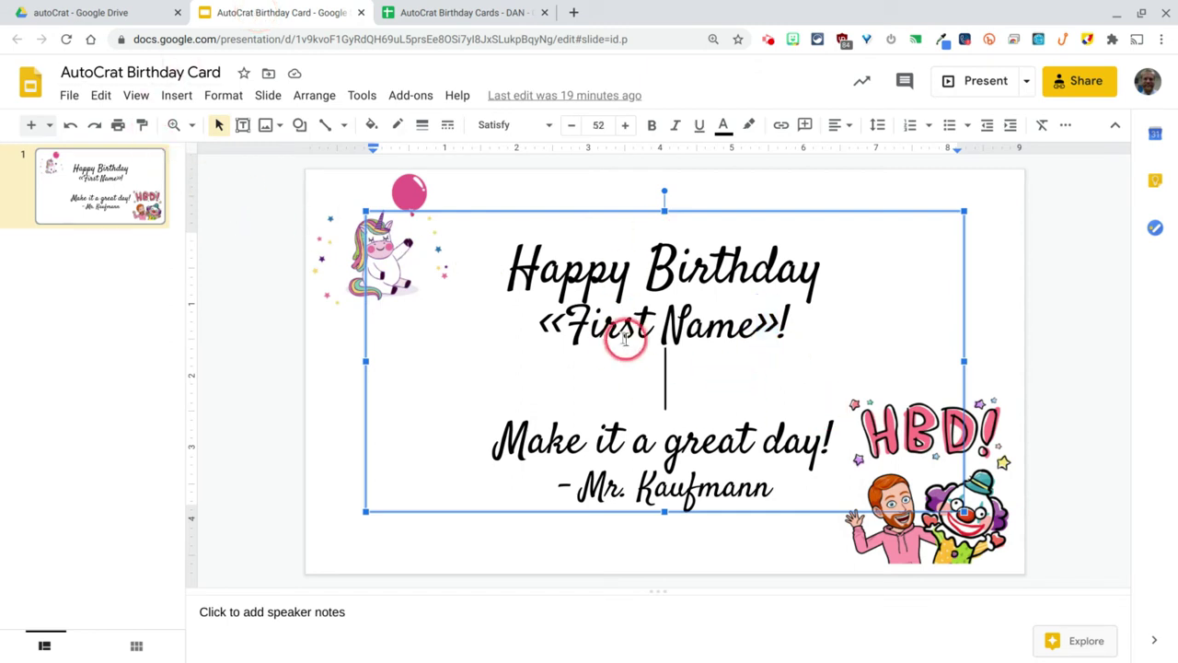
{"action": "left_click", "coordinate": [538, 324]}
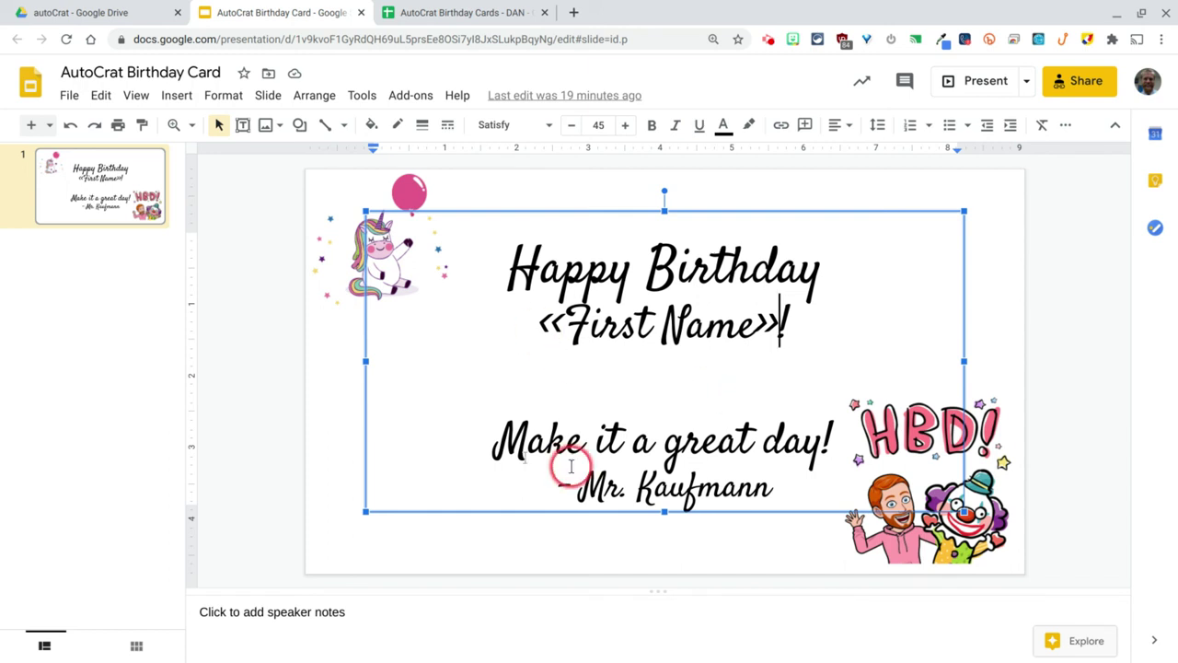
{"action": "left_click", "coordinate": [283, 342]}
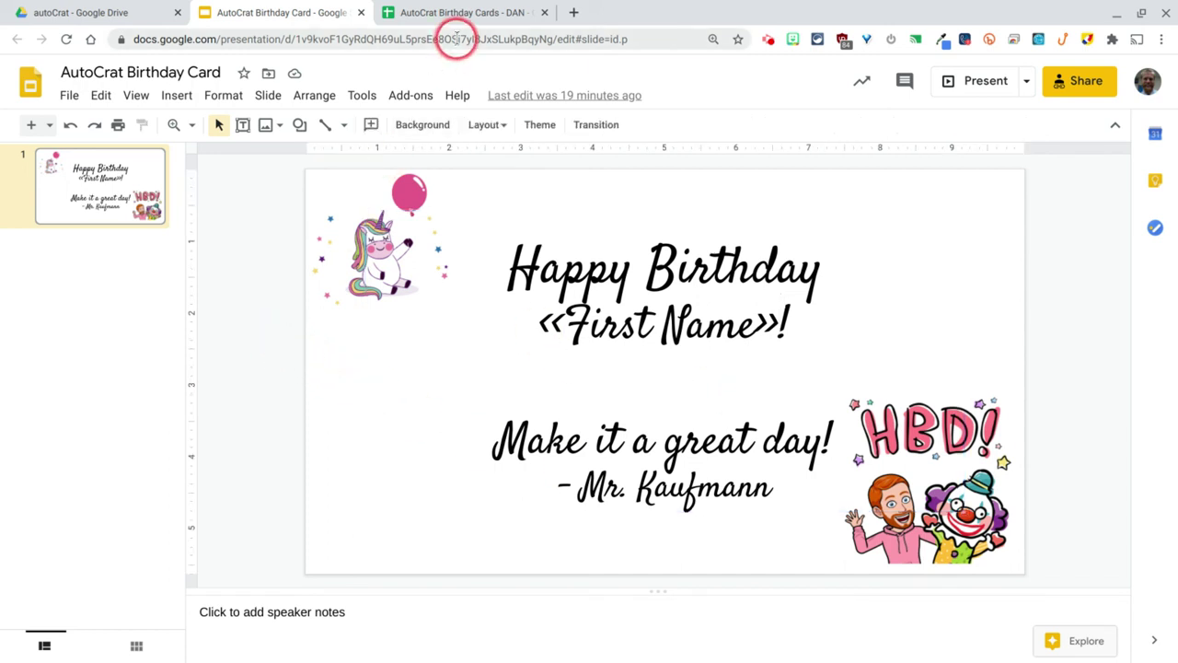
Switch to the birthday spreadsheet and inspect the DOB MM-DD formula, the Today sheet's date formula and the Birthday? column.
{"action": "left_click", "coordinate": [463, 14]}
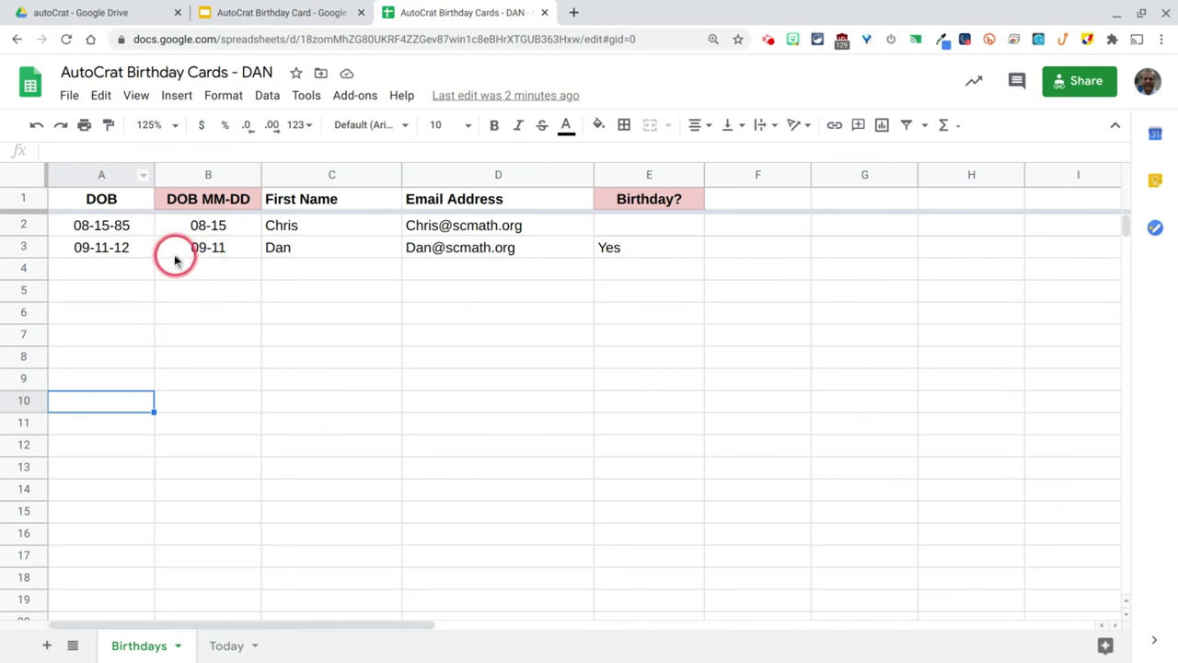
{"action": "left_click", "coordinate": [200, 232]}
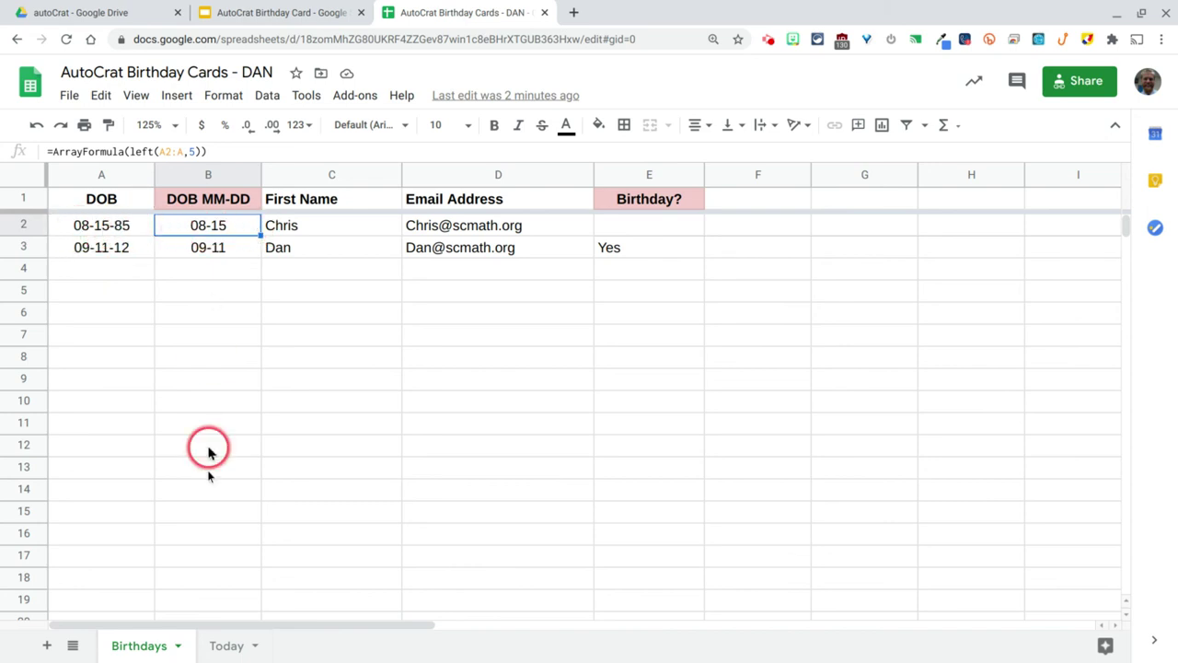
{"action": "left_click", "coordinate": [224, 646]}
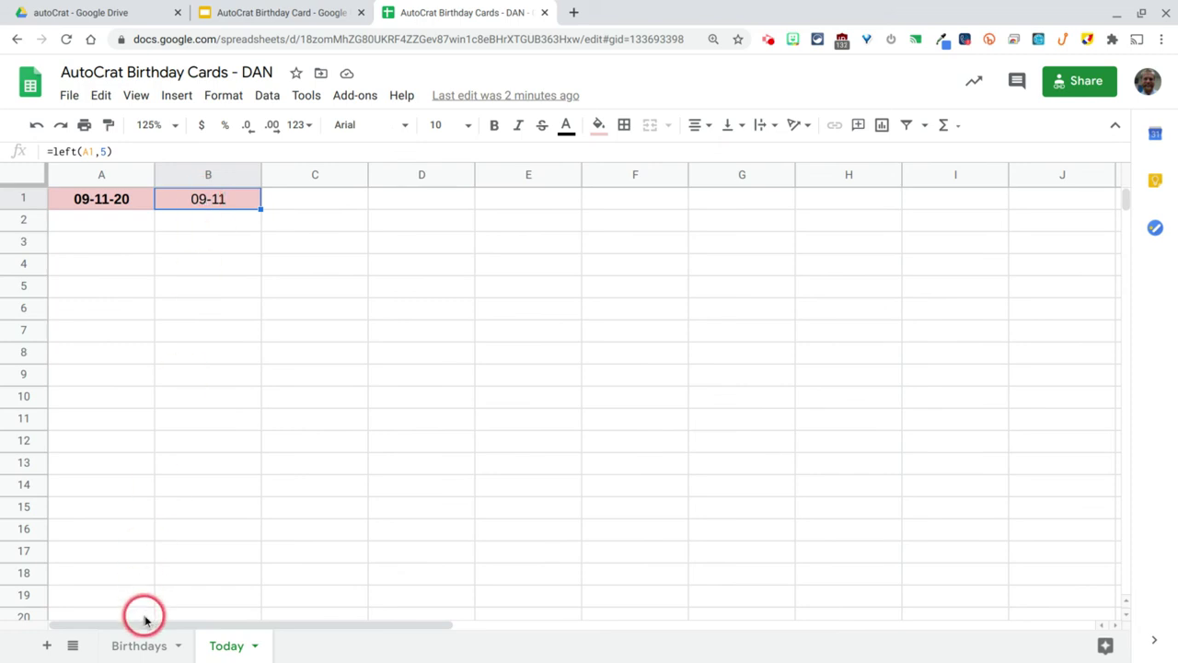
{"action": "left_click", "coordinate": [142, 646]}
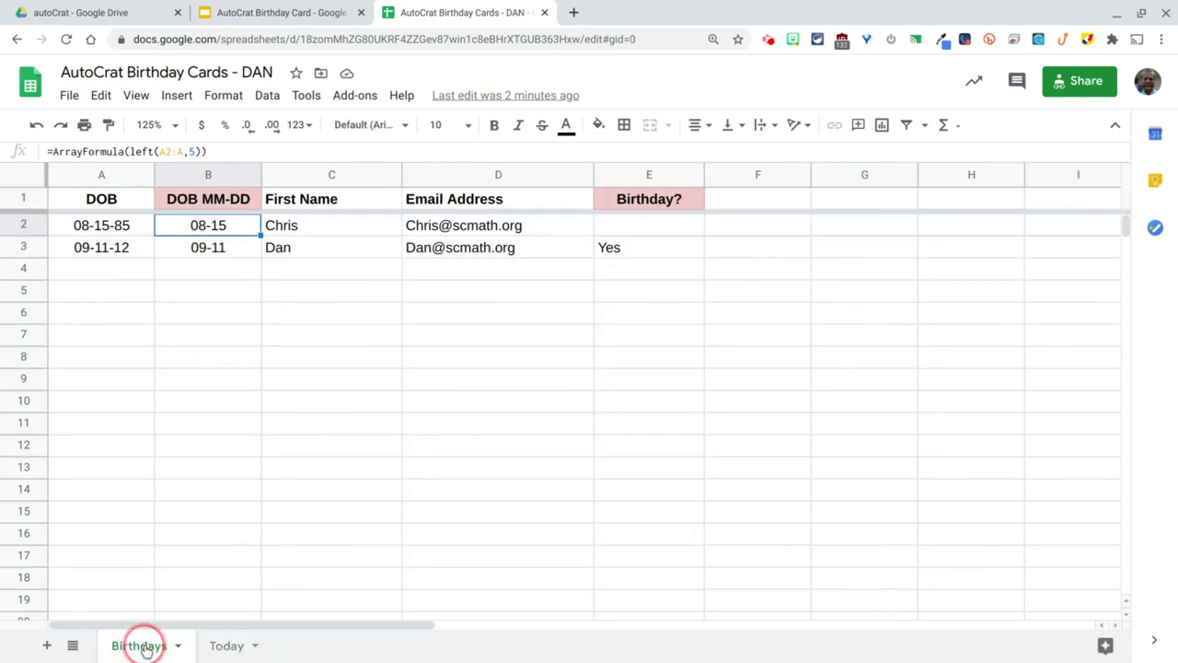
{"action": "left_click", "coordinate": [626, 249]}
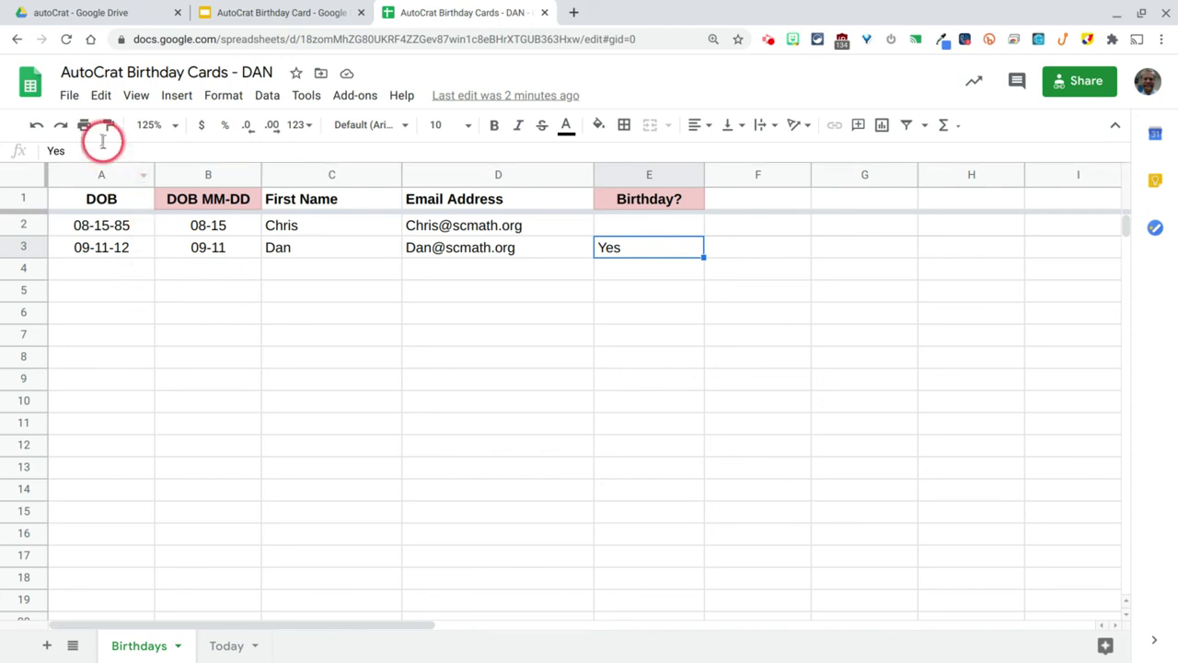
Set the spreadsheet's recalculation to "On change and every hour" and save the settings.
{"action": "left_click", "coordinate": [68, 96]}
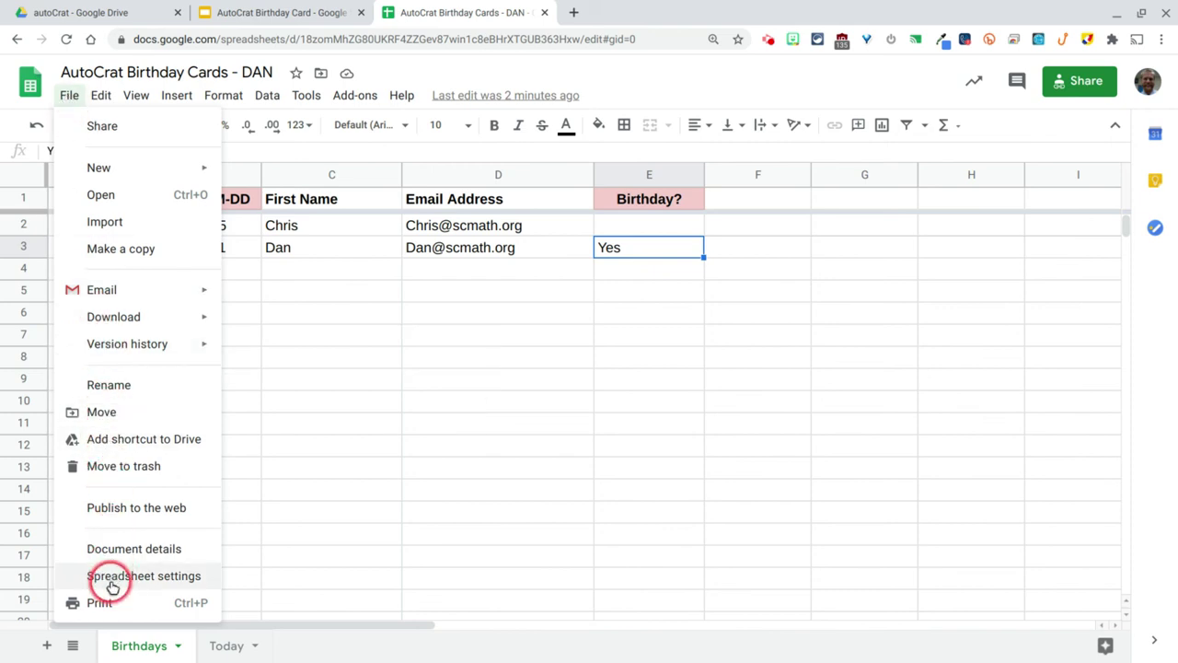
{"action": "left_click", "coordinate": [147, 578]}
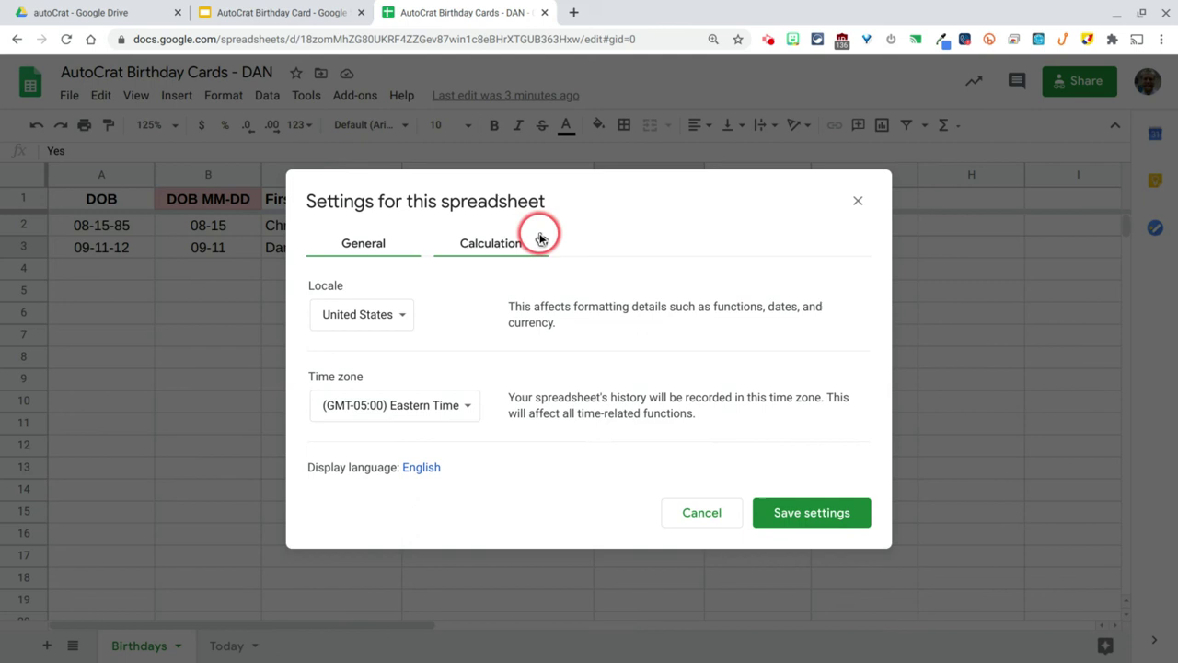
{"action": "left_click", "coordinate": [513, 244]}
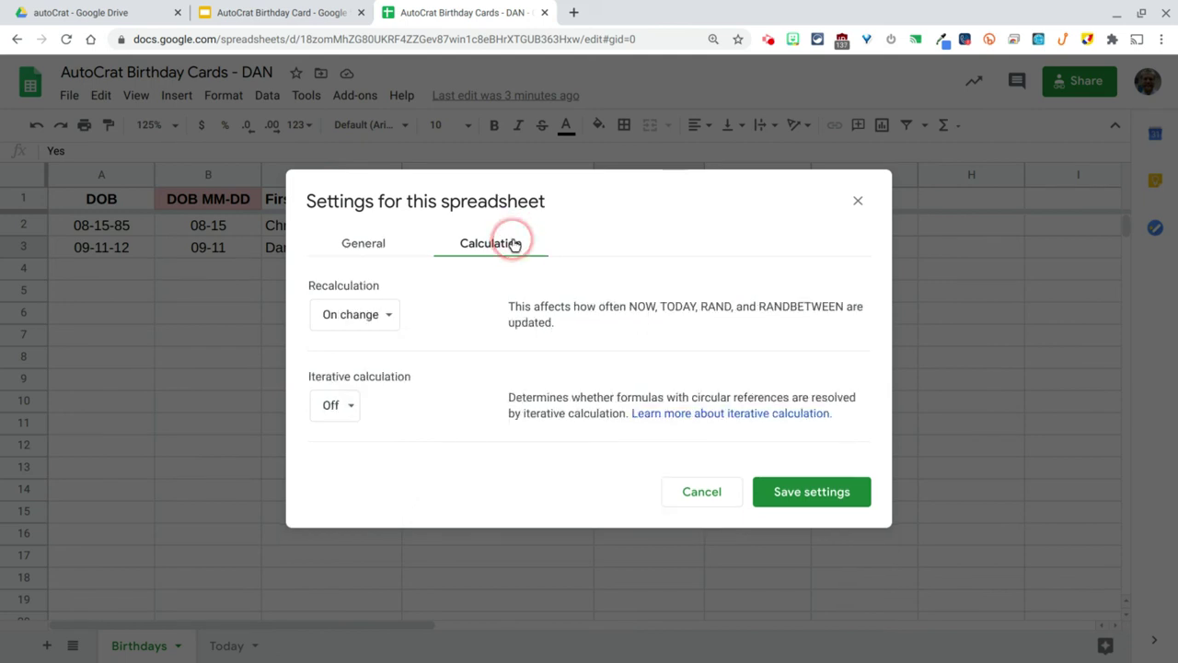
{"action": "left_click", "coordinate": [379, 315]}
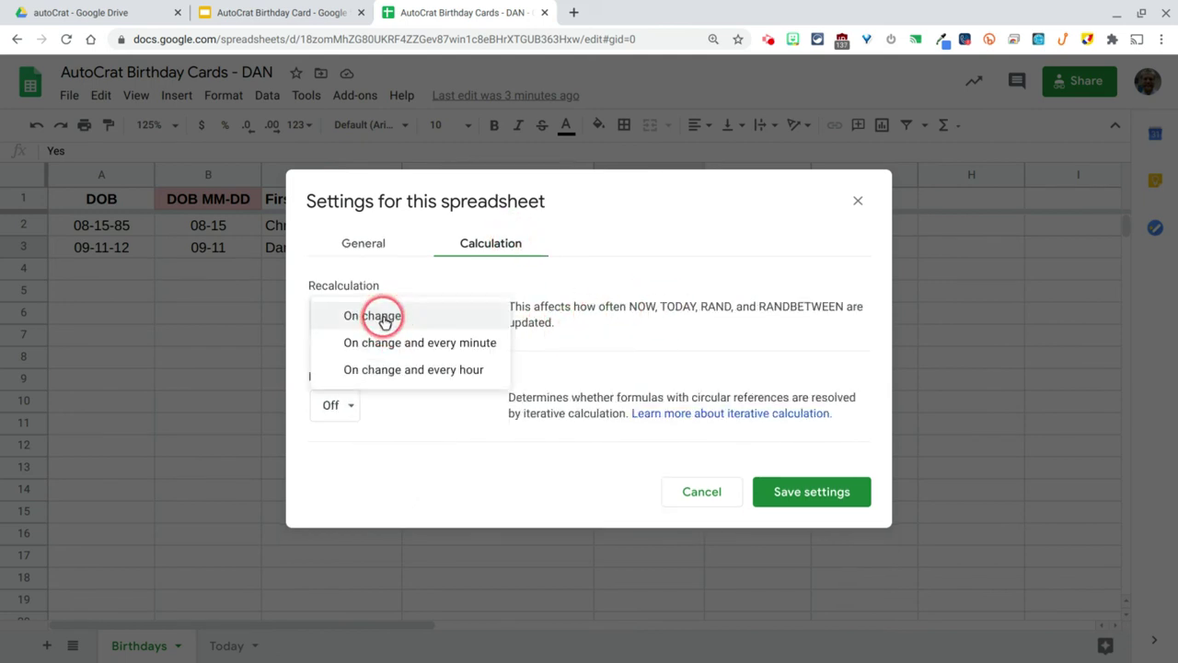
{"action": "left_click", "coordinate": [396, 369]}
{"action": "left_click", "coordinate": [789, 492]}
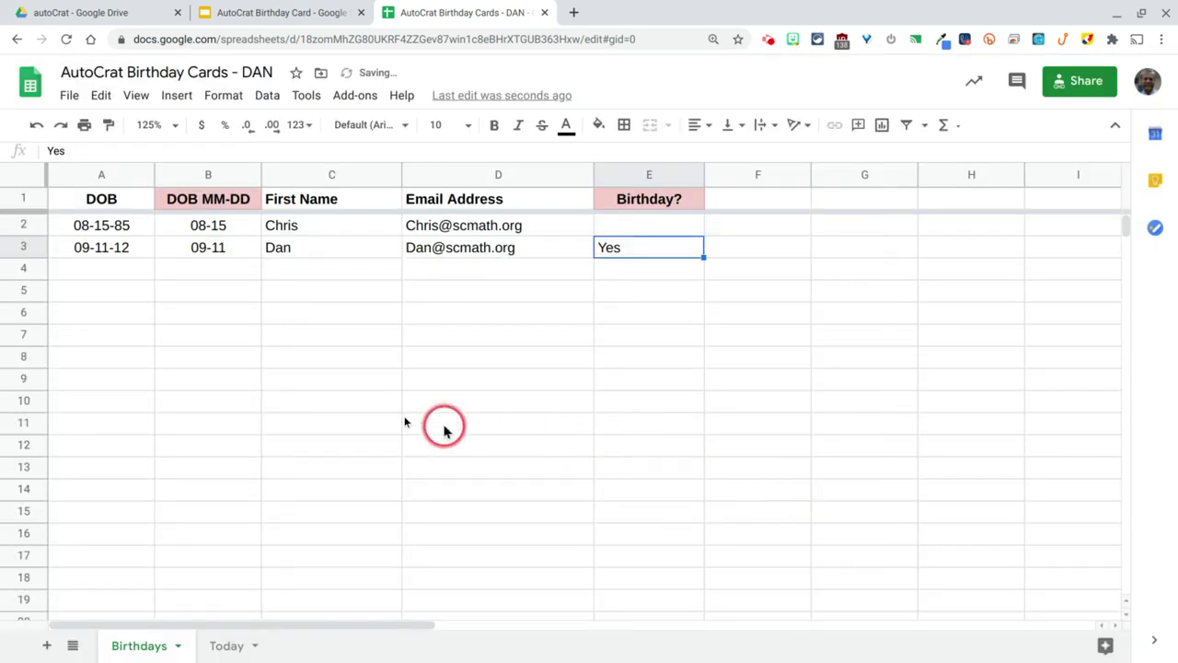
Launch the Autocrat add-on and delete its existing Happy Birthday job.
{"action": "left_click", "coordinate": [343, 95]}
{"action": "left_click", "coordinate": [391, 168]}
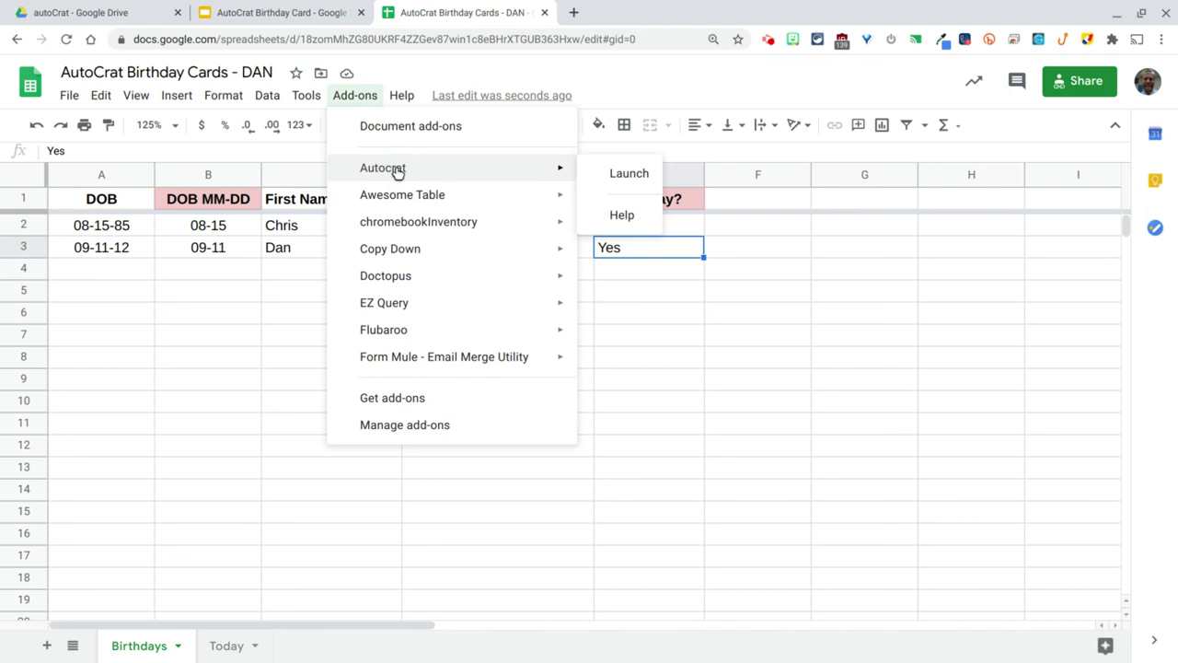
{"action": "left_click", "coordinate": [628, 173]}
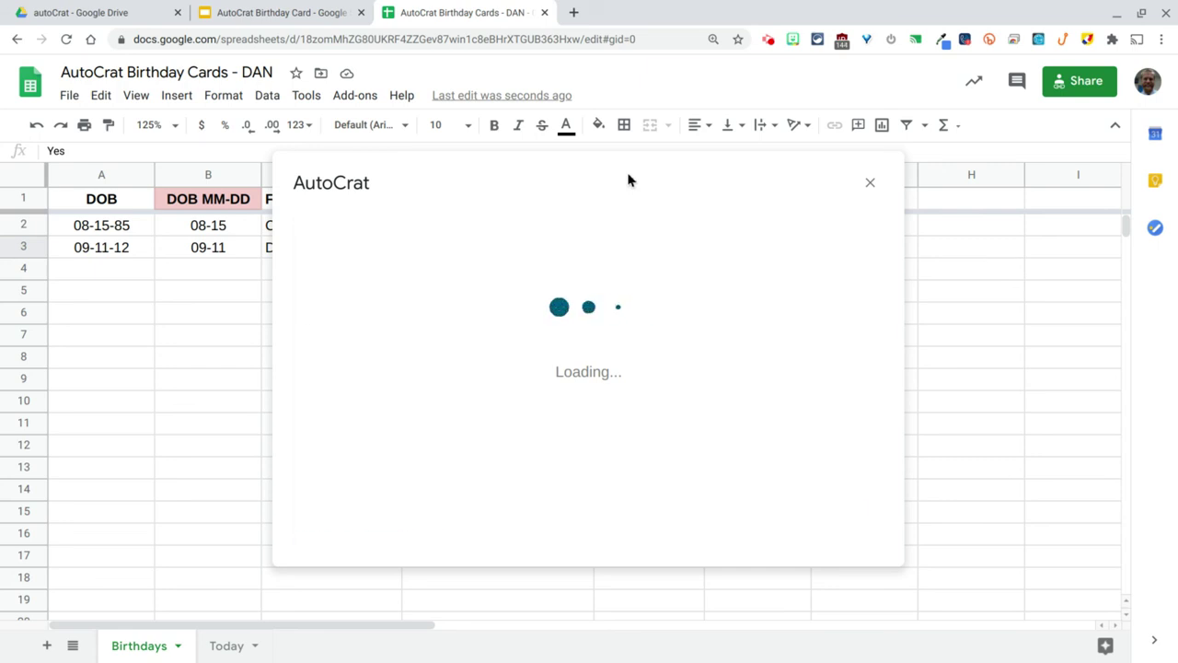
{"action": "left_click", "coordinate": [712, 291]}
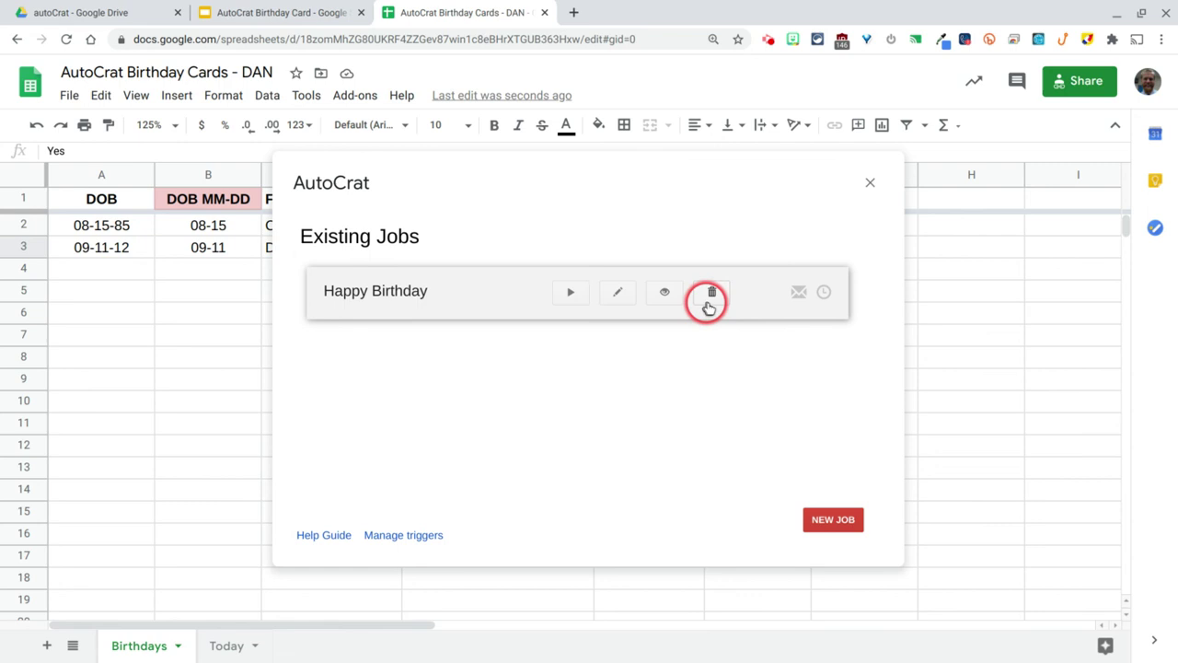
{"action": "left_click", "coordinate": [831, 350]}
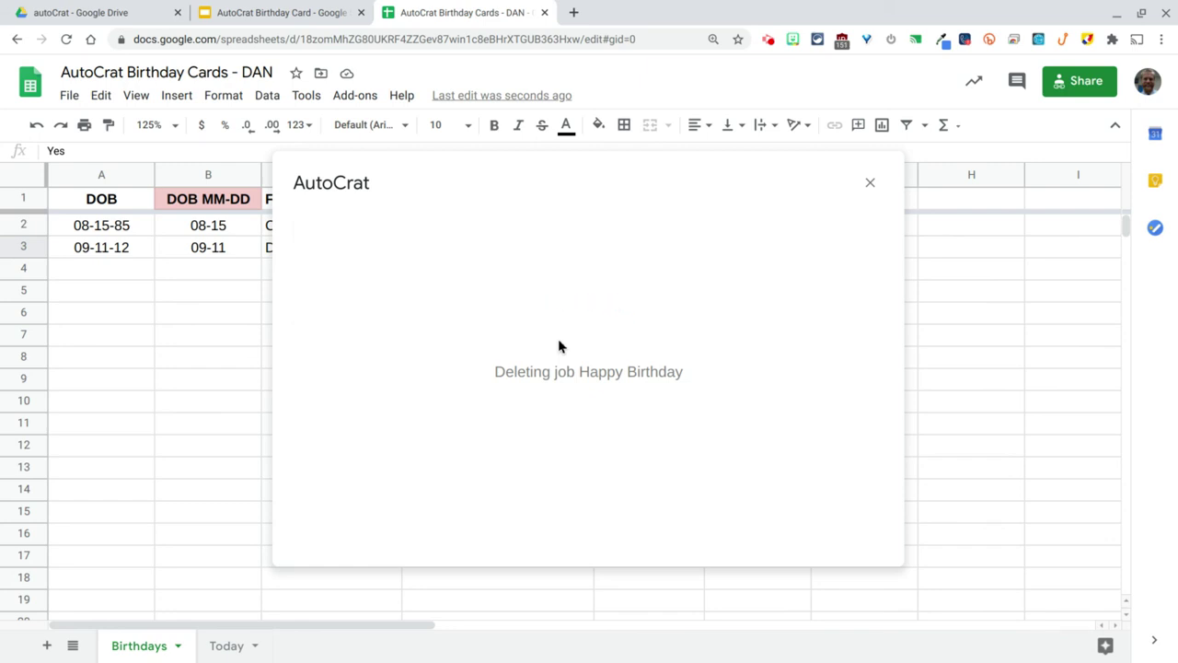
Create a new merge job named "Happy Birthday" and continue to the template choice.
{"action": "left_click", "coordinate": [828, 516]}
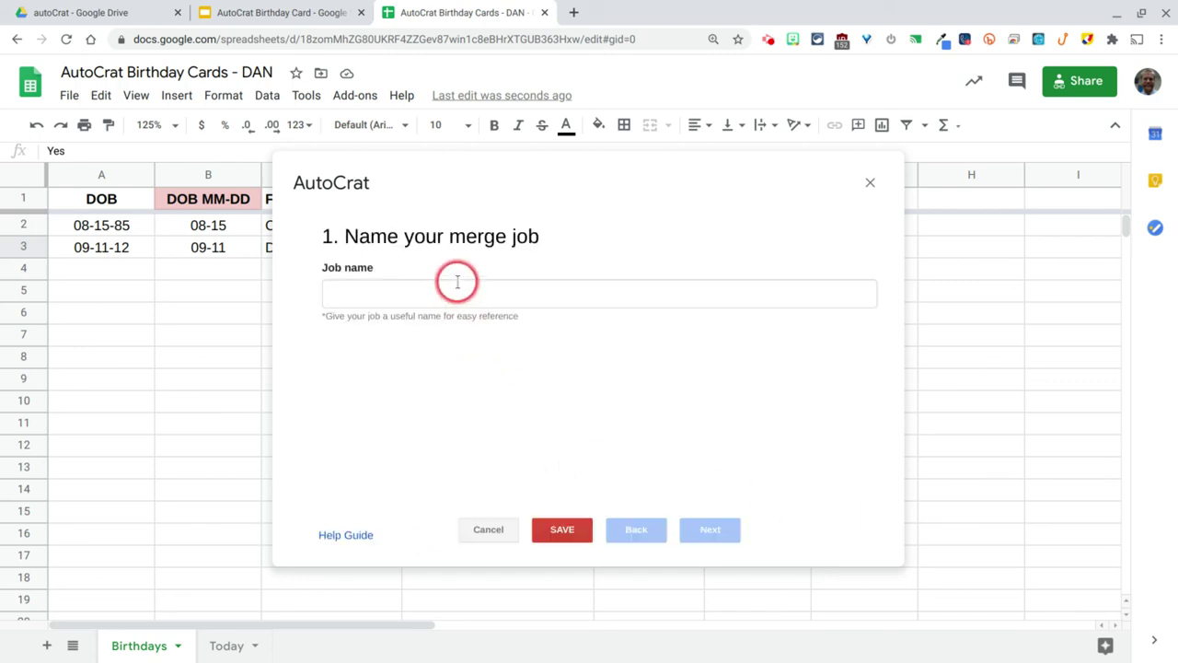
{"action": "left_click", "coordinate": [455, 281]}
{"action": "type", "text": "H"}
{"action": "left_click", "coordinate": [361, 342]}
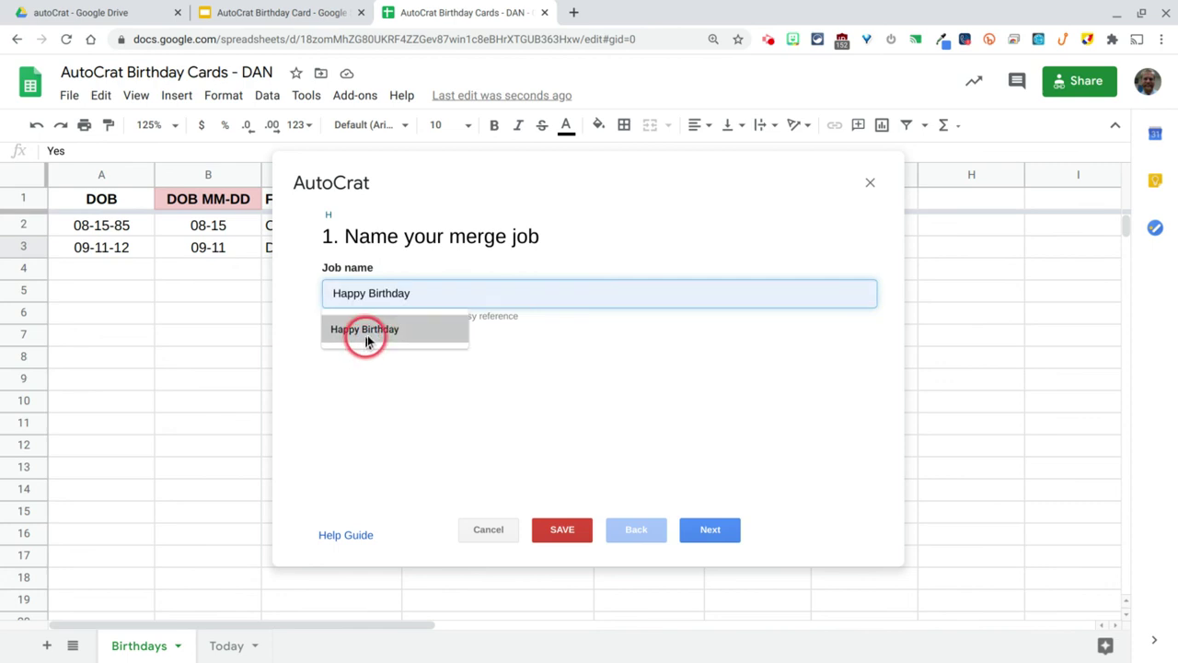
{"action": "left_click", "coordinate": [711, 533]}
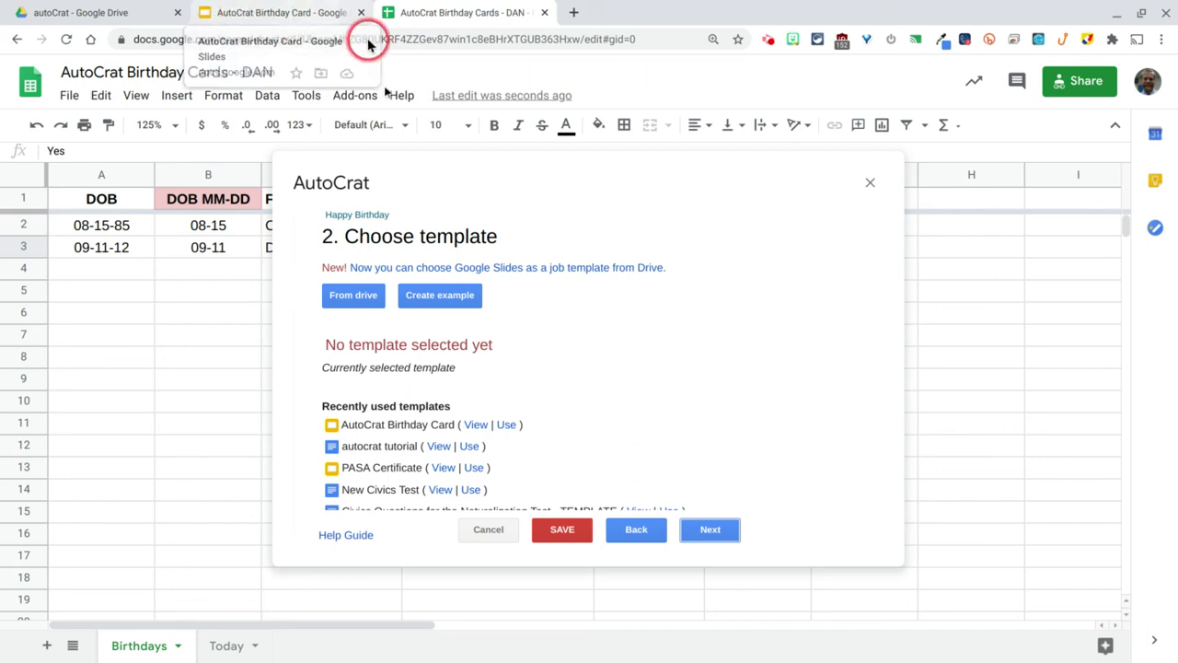
Use the recently used AutoCrat Birthday Card slides as the job's template and continue to the data mapping.
{"action": "left_click", "coordinate": [355, 308]}
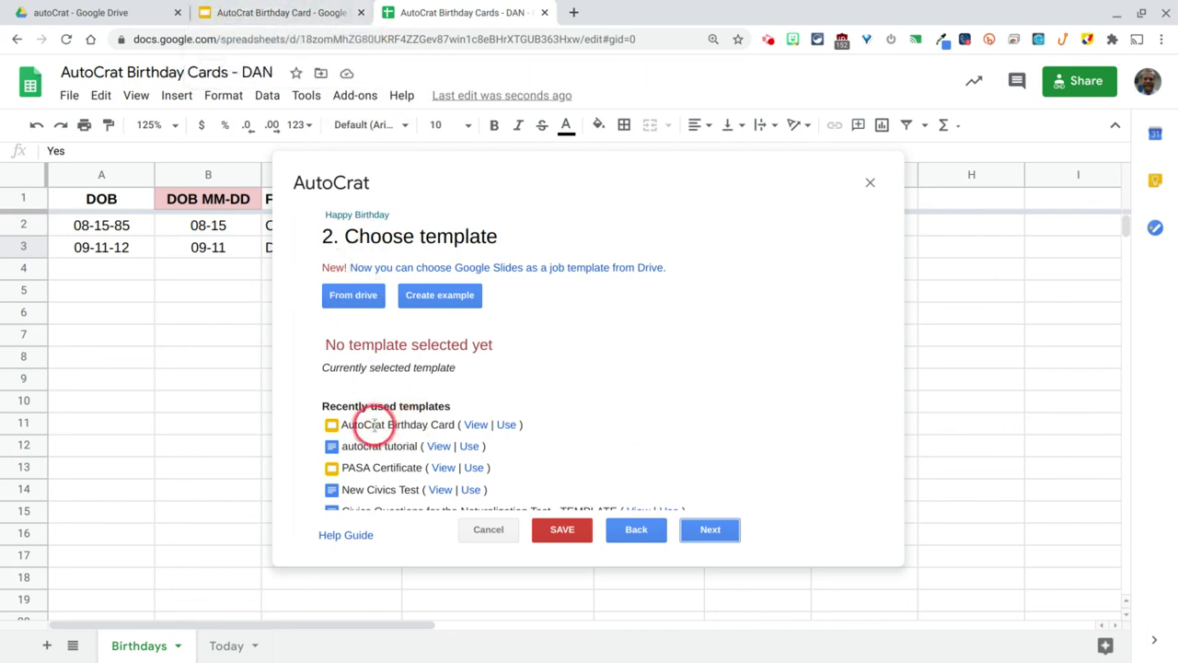
{"action": "left_click", "coordinate": [506, 424]}
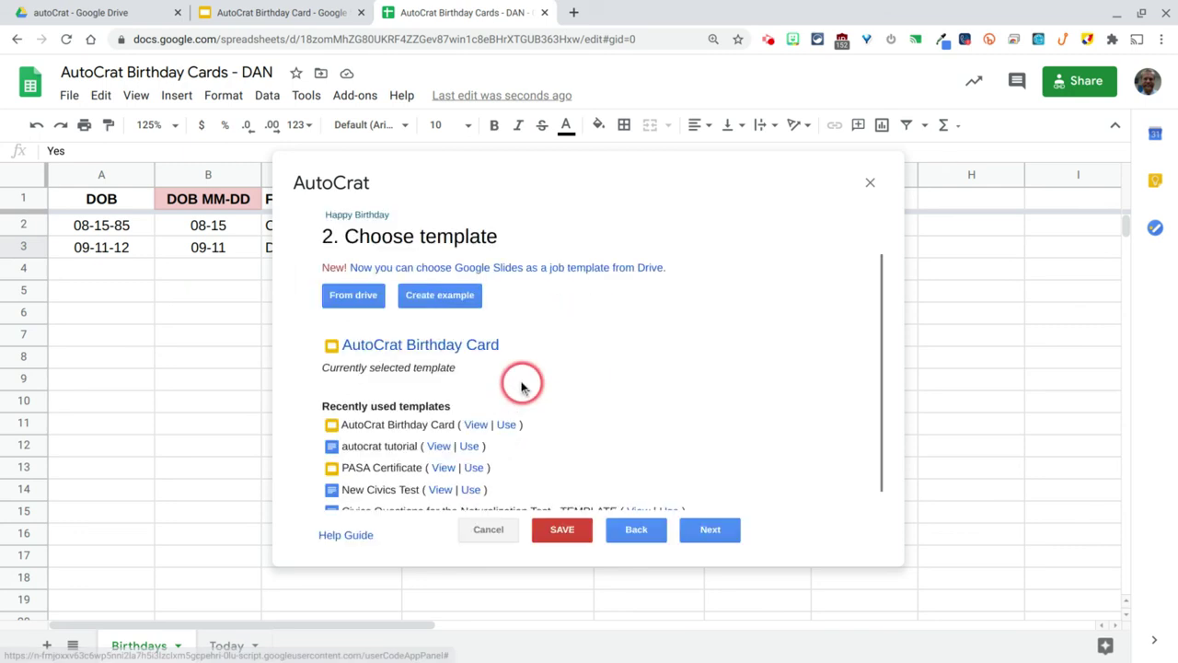
{"action": "left_click", "coordinate": [702, 530]}
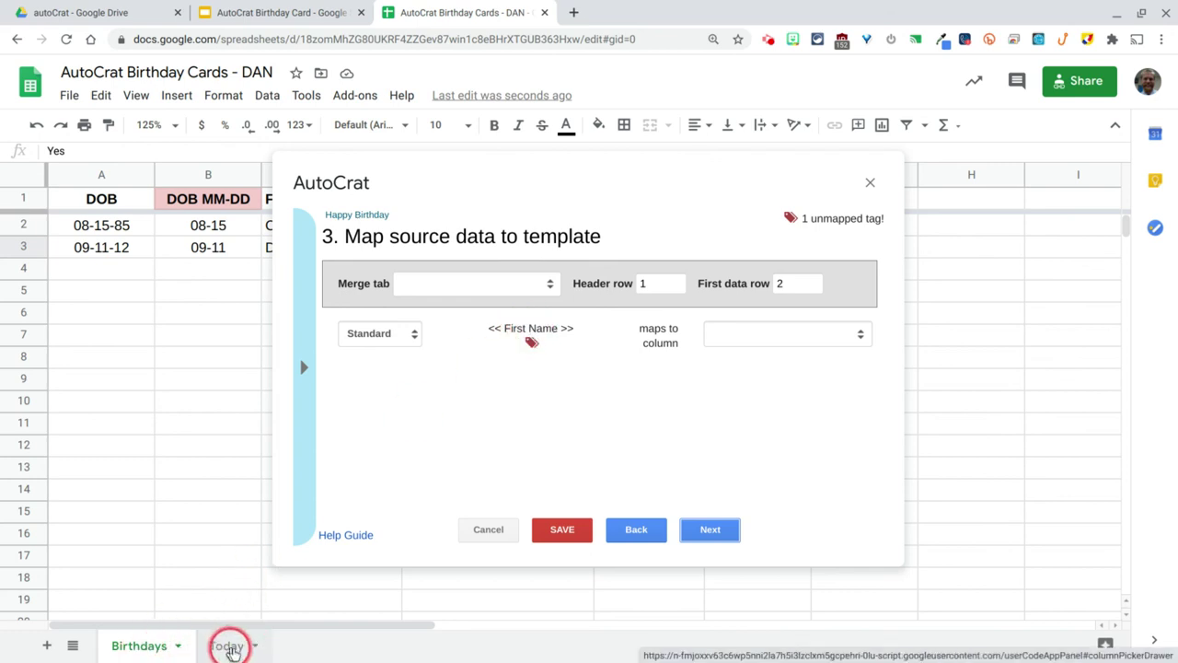
Set the merge tab to Birthdays, map the First Name tag to the First Name column, and continue to file settings.
{"action": "left_click", "coordinate": [548, 283]}
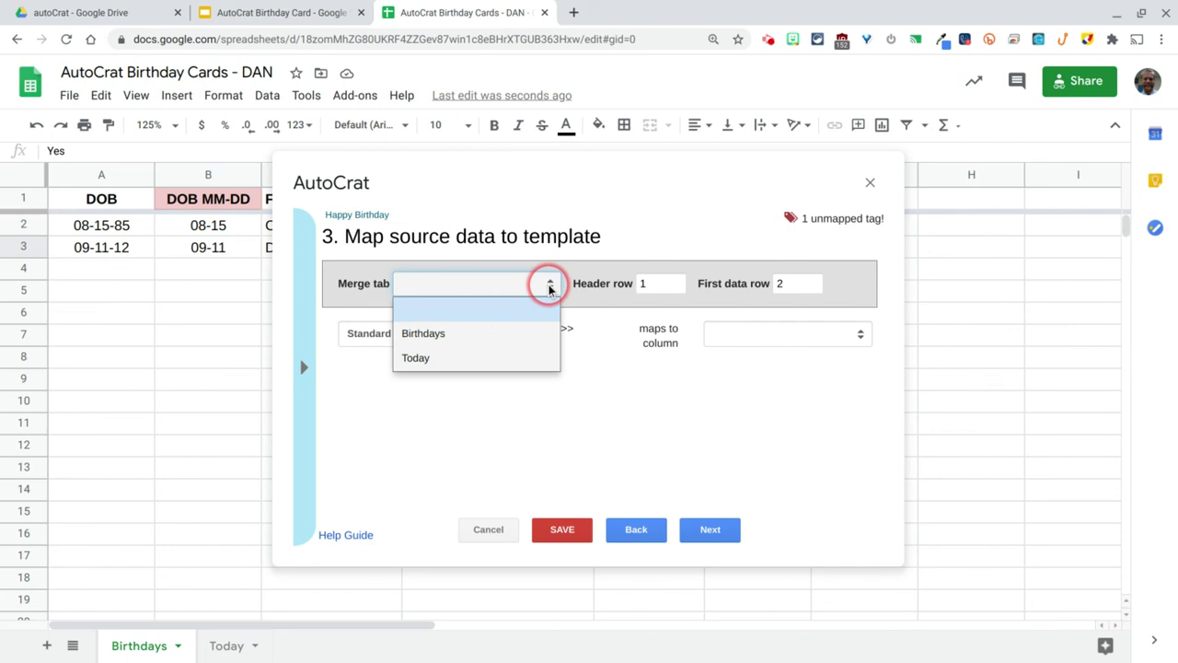
{"action": "left_click", "coordinate": [507, 334]}
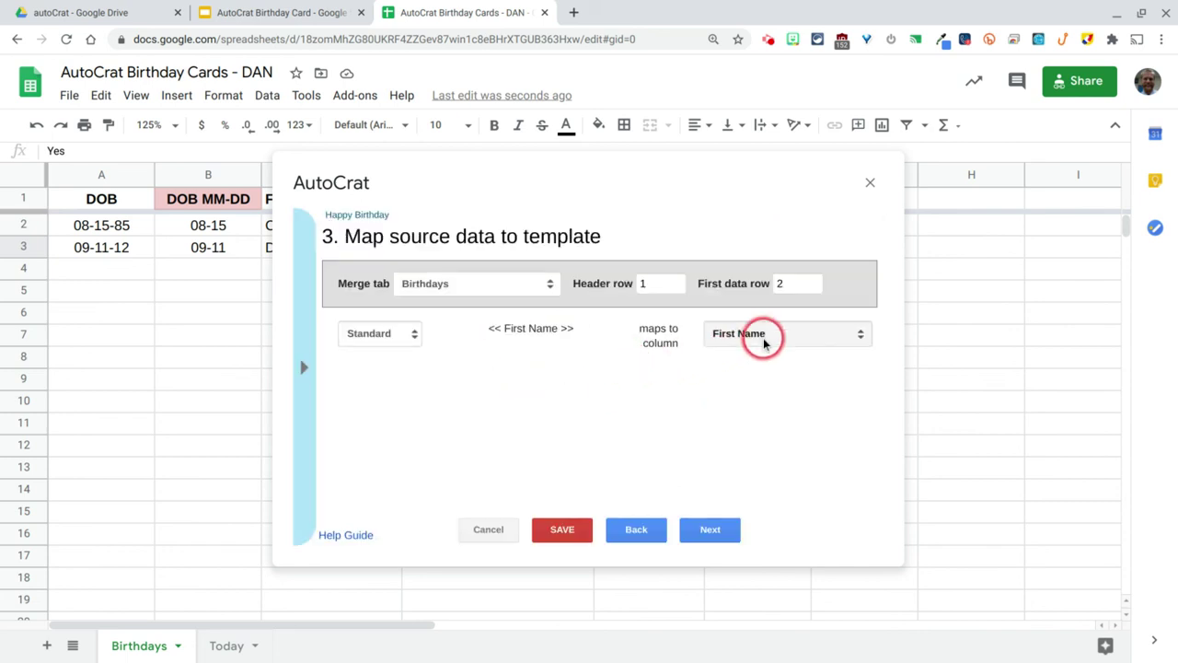
{"action": "left_click", "coordinate": [815, 333]}
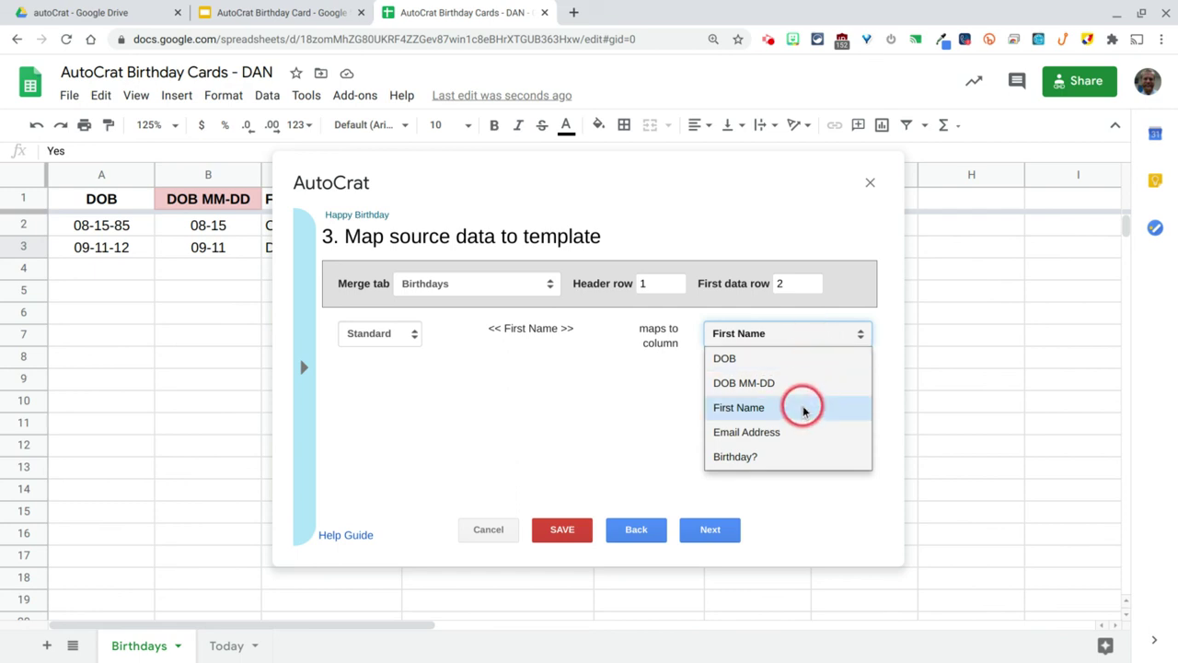
{"action": "left_click", "coordinate": [755, 408]}
{"action": "left_click", "coordinate": [699, 534]}
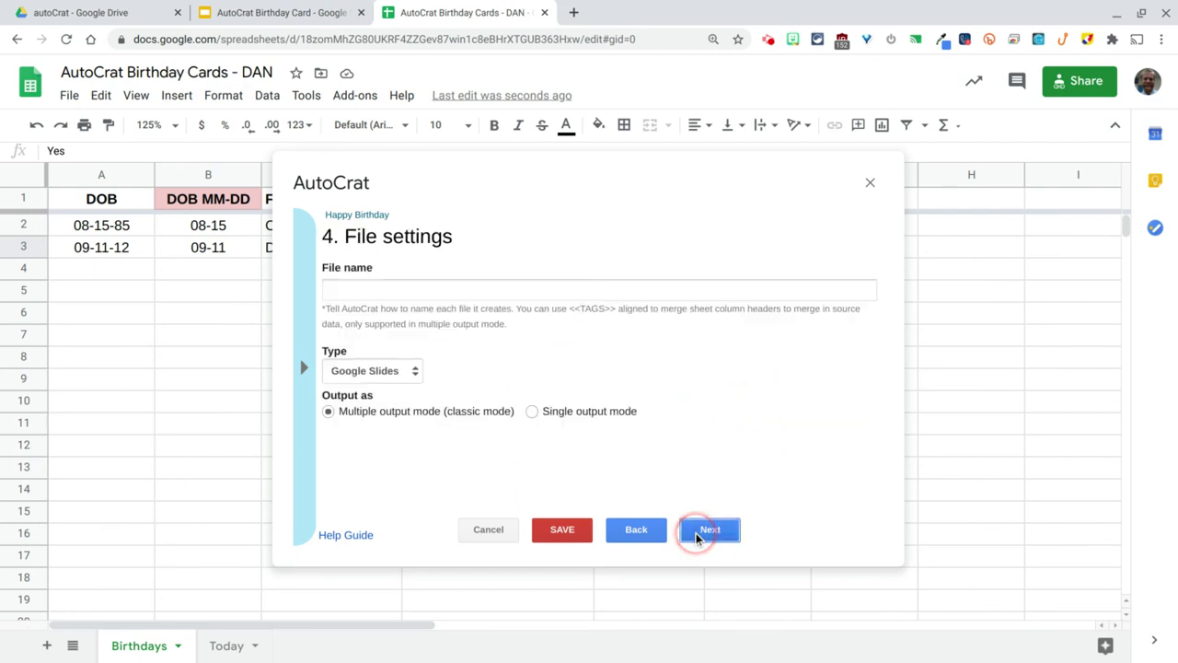
Set the output file name to "Happy Birthday - <<First Name>>", copying the tag from the job's tag list.
{"action": "left_click", "coordinate": [384, 292]}
{"action": "type", "text": "Happy Birthday -"}
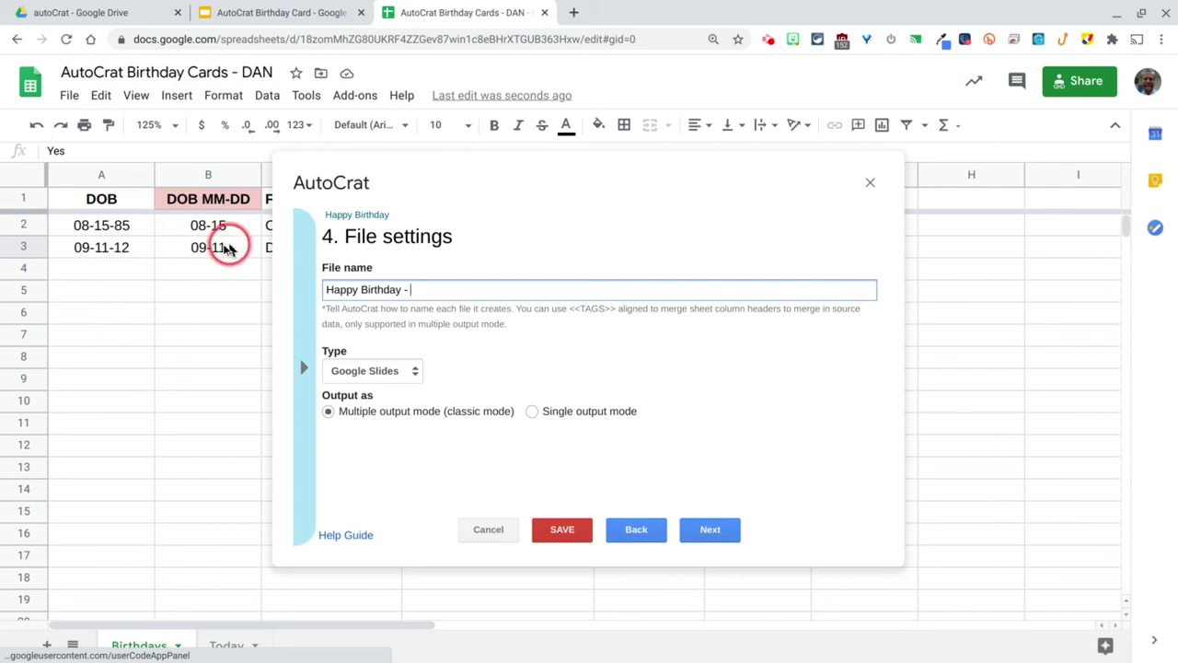
{"action": "left_click", "coordinate": [304, 369]}
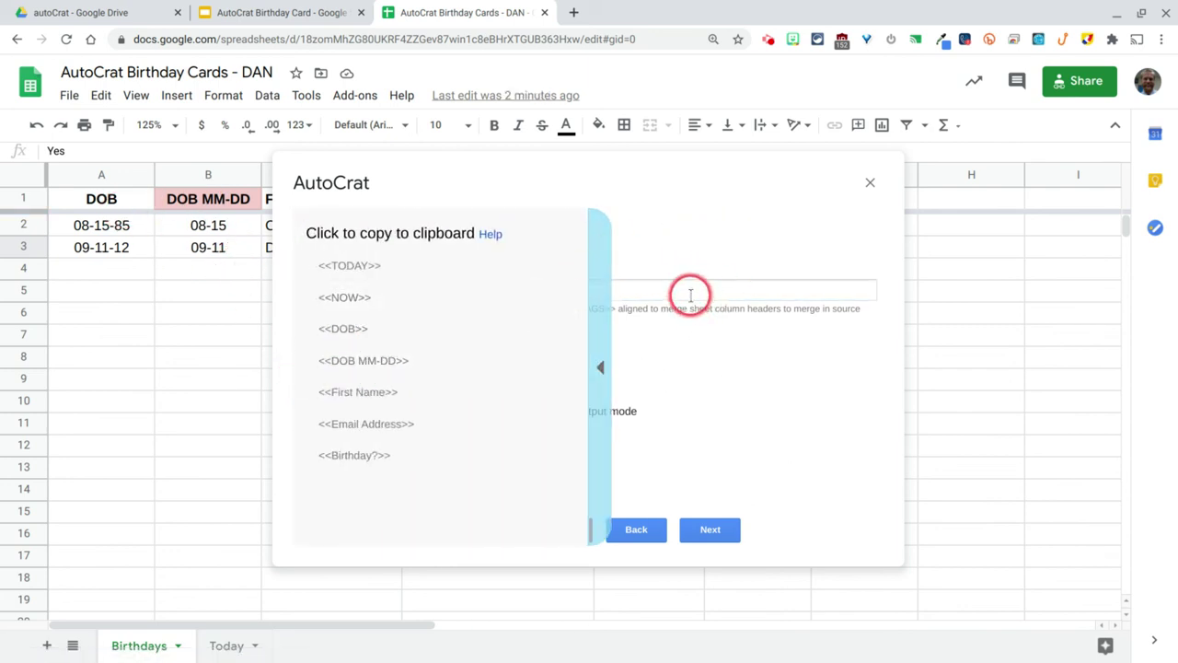
{"action": "left_click", "coordinate": [378, 393]}
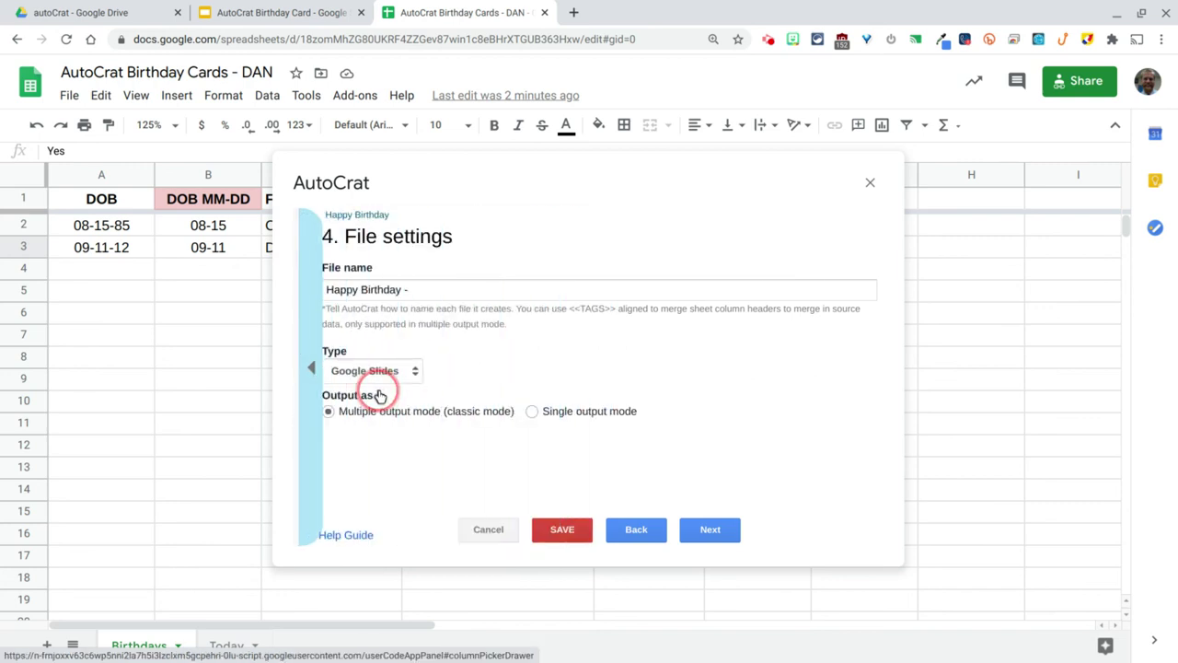
{"action": "left_click", "coordinate": [457, 292]}
{"action": "key", "text": "ctrl+v"}
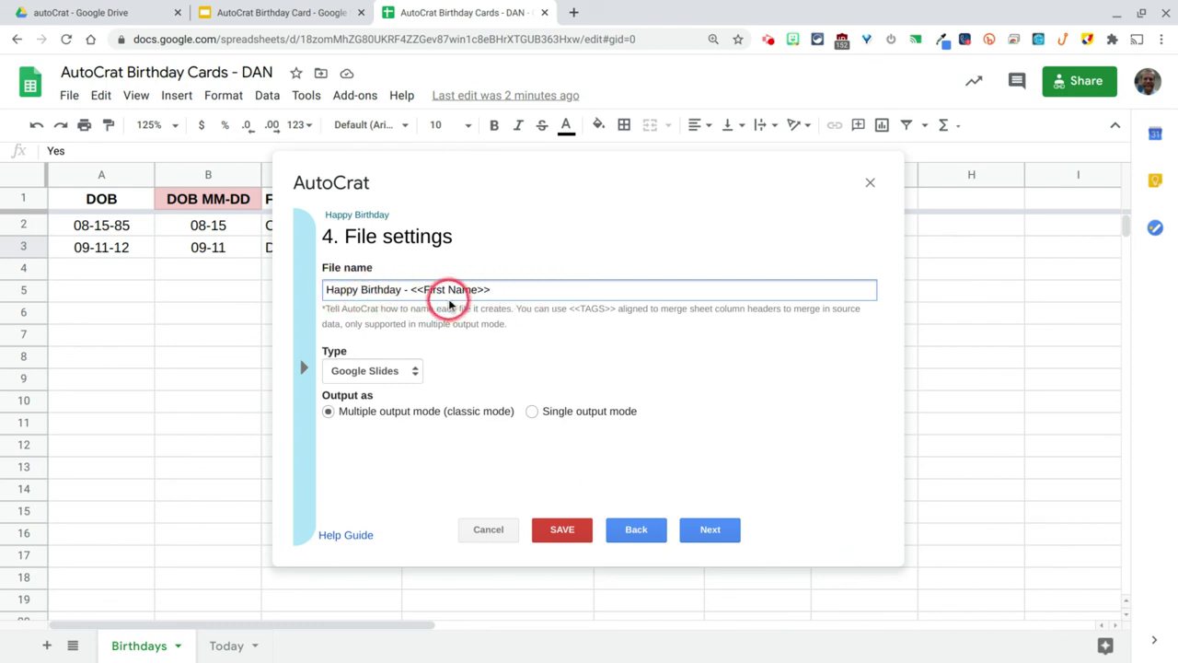
Set the output file type to PDF and continue to the destination folder choice.
{"action": "left_click", "coordinate": [416, 371]}
{"action": "left_click", "coordinate": [395, 417]}
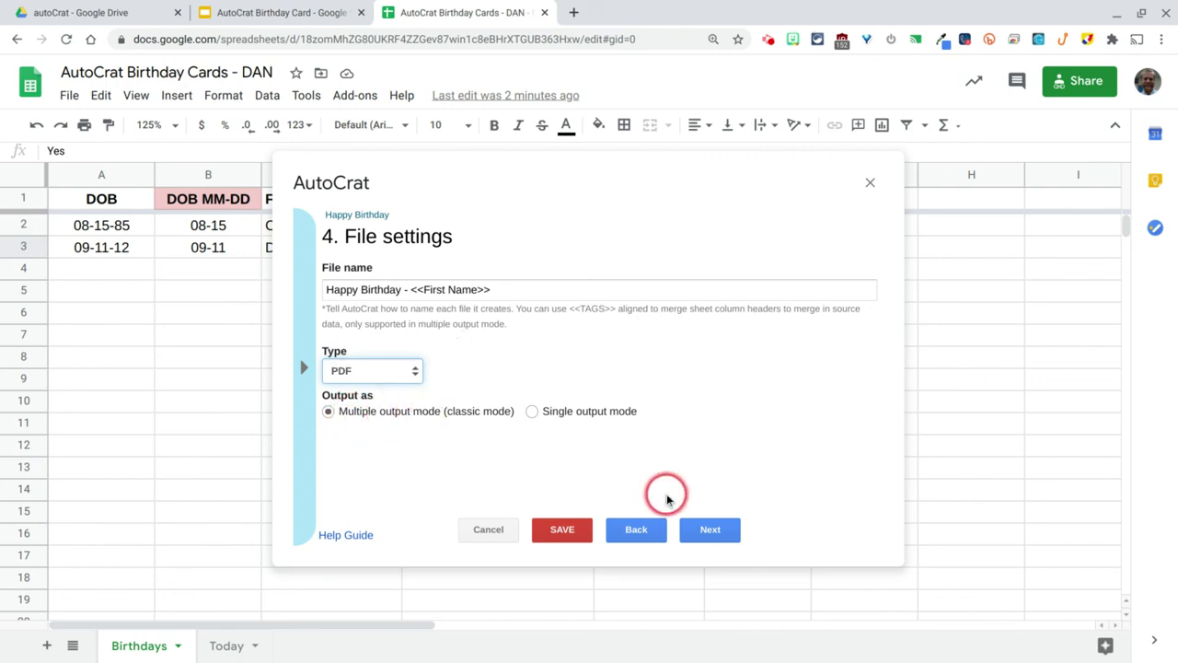
{"action": "left_click", "coordinate": [696, 530]}
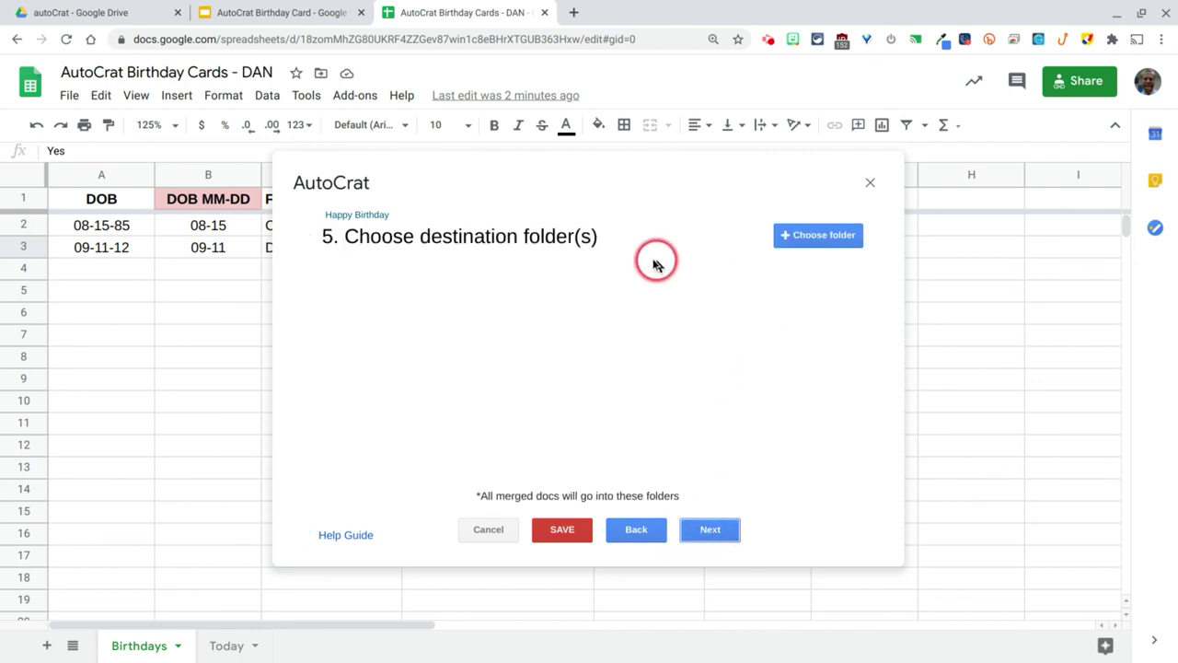
Choose the Happy Birthday folder as the job's destination and continue past the dynamic folder reference without adding one.
{"action": "left_click", "coordinate": [797, 240]}
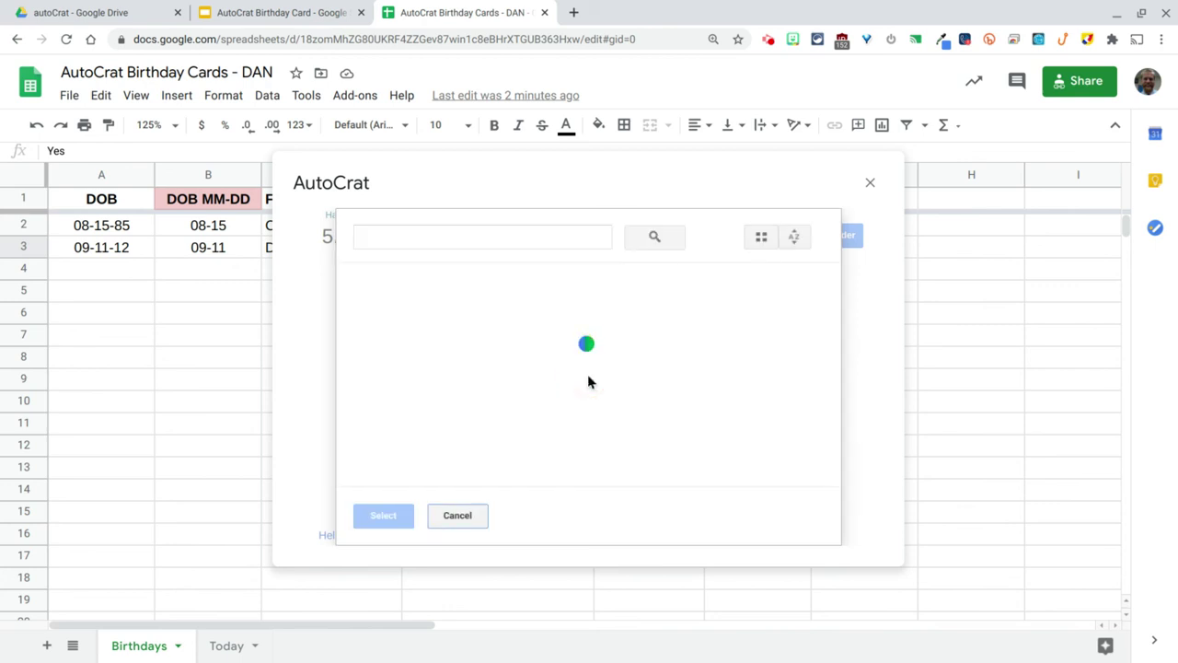
{"action": "left_click", "coordinate": [431, 377]}
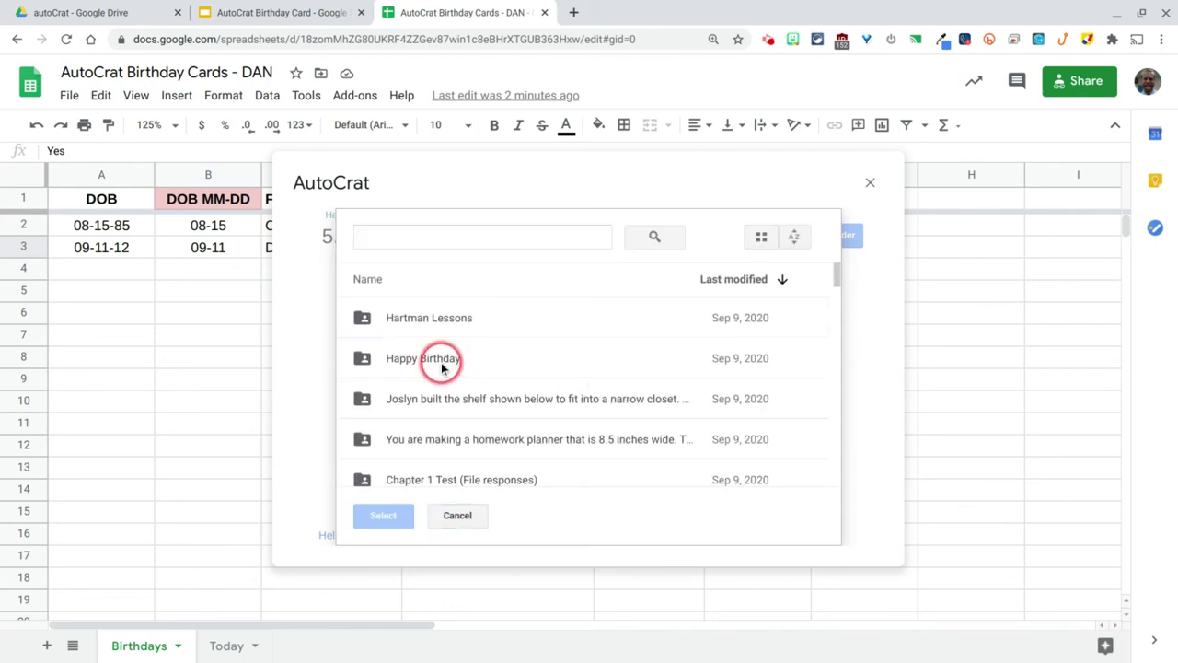
{"action": "left_click", "coordinate": [383, 516]}
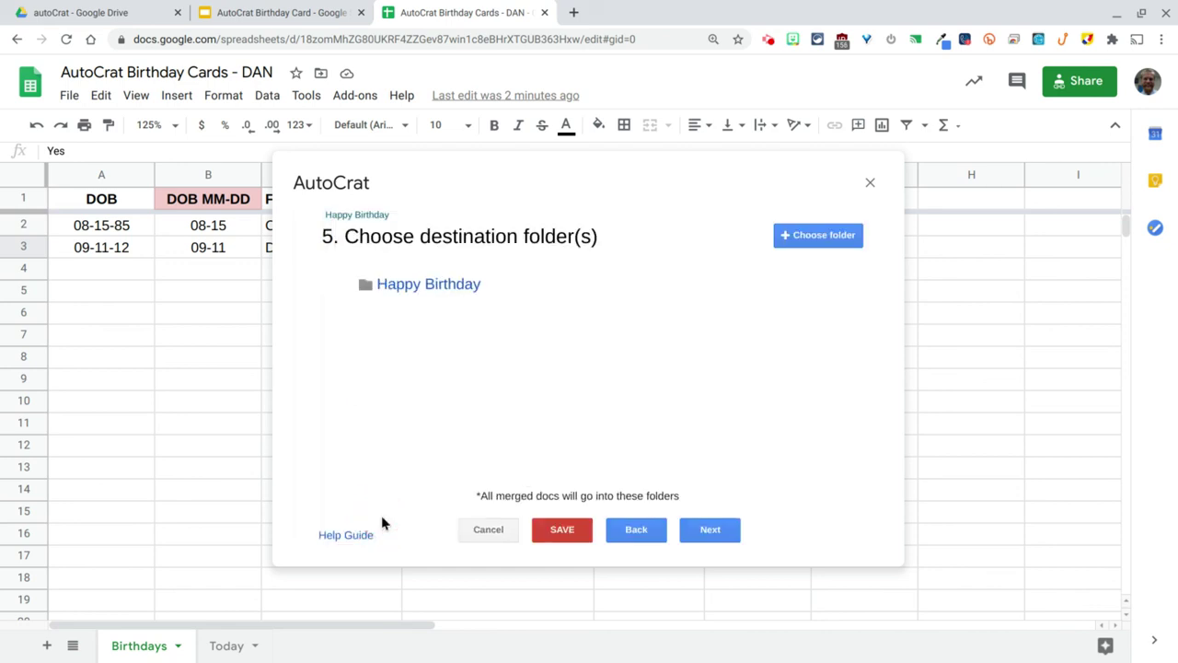
{"action": "left_click", "coordinate": [712, 531]}
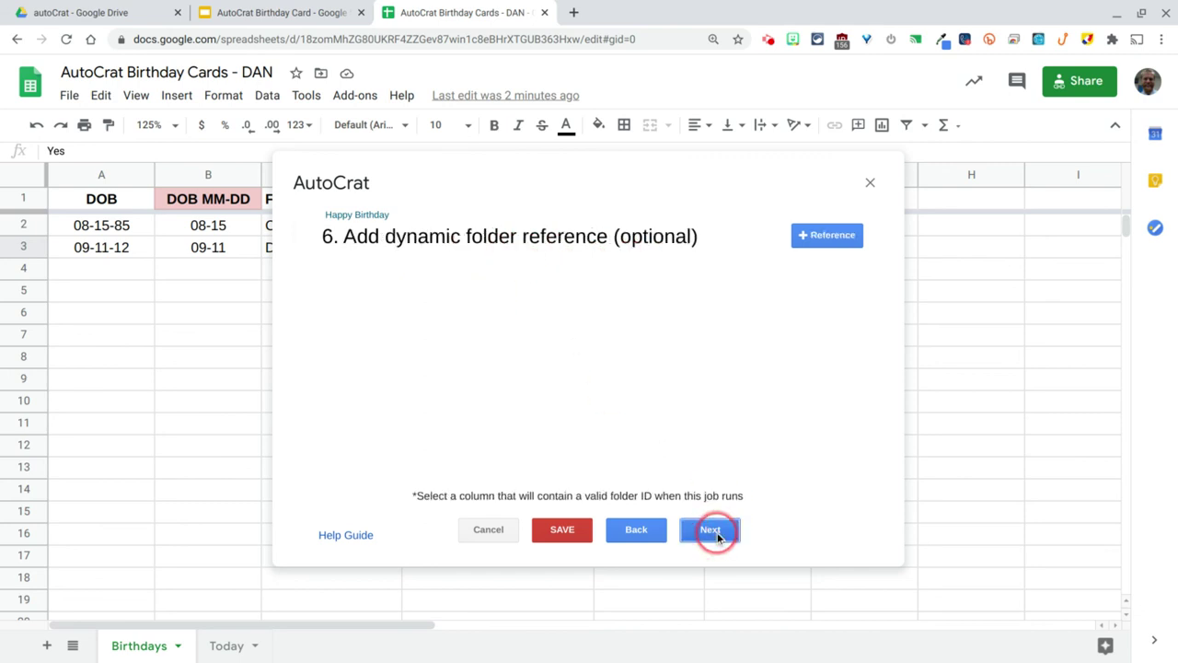
{"action": "left_click", "coordinate": [705, 532]}
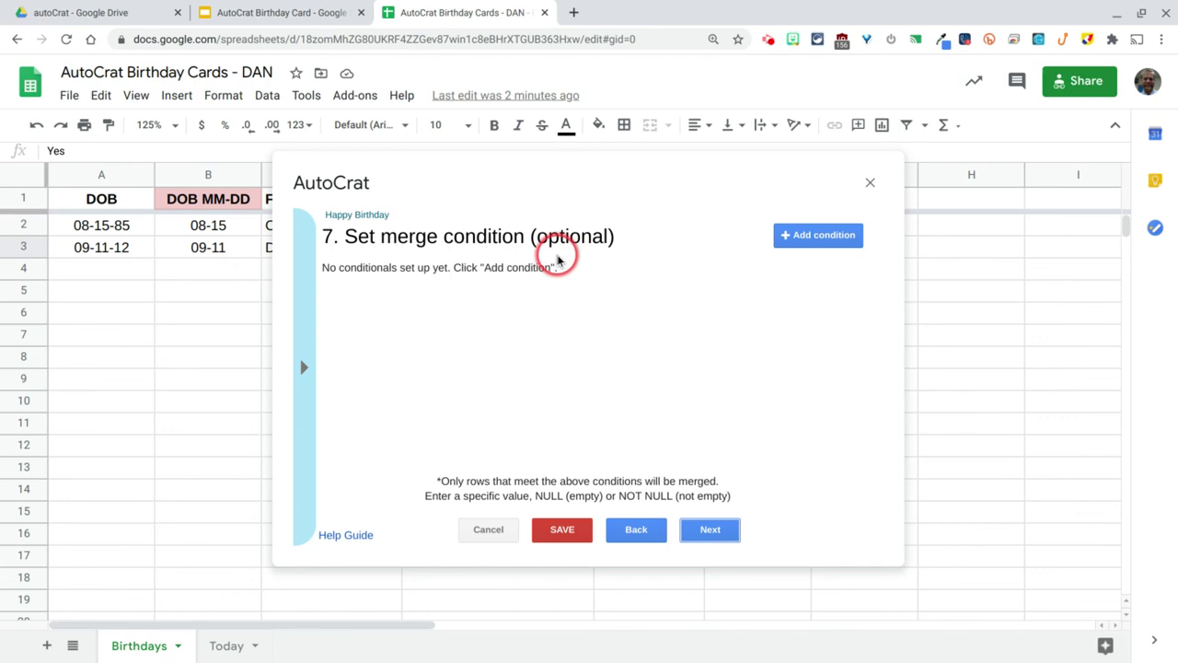
Add a merge condition so only rows whose Birthday? column equals Yes are merged, and continue to the sharing settings.
{"action": "left_click", "coordinate": [802, 237]}
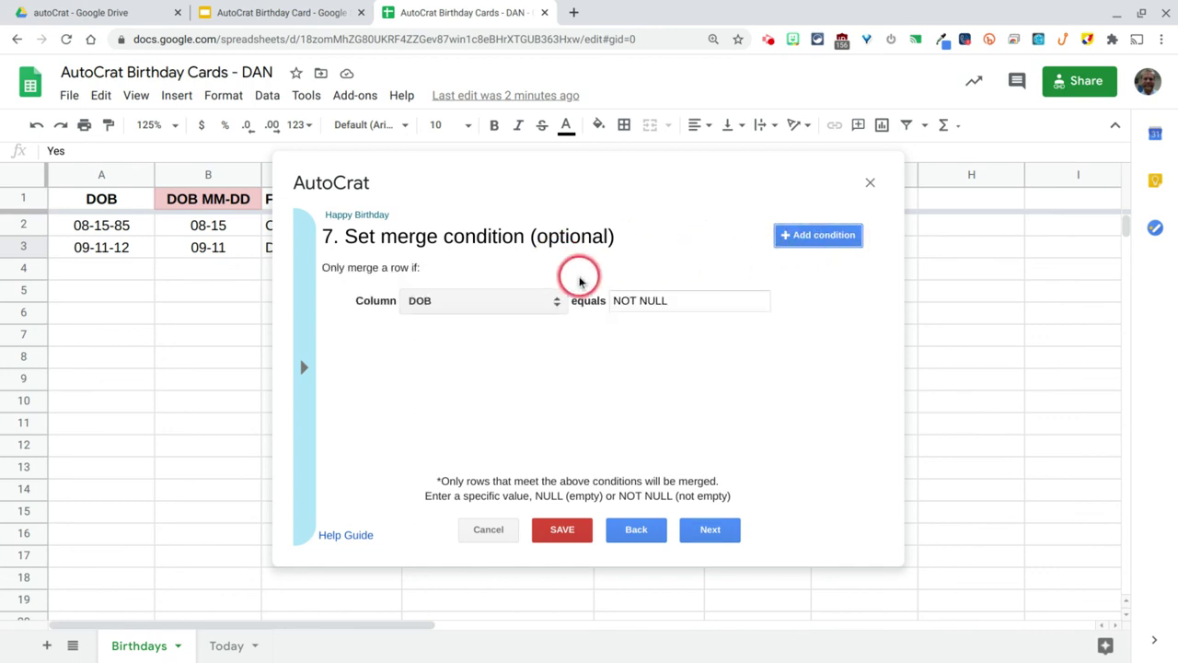
{"action": "left_click", "coordinate": [558, 305]}
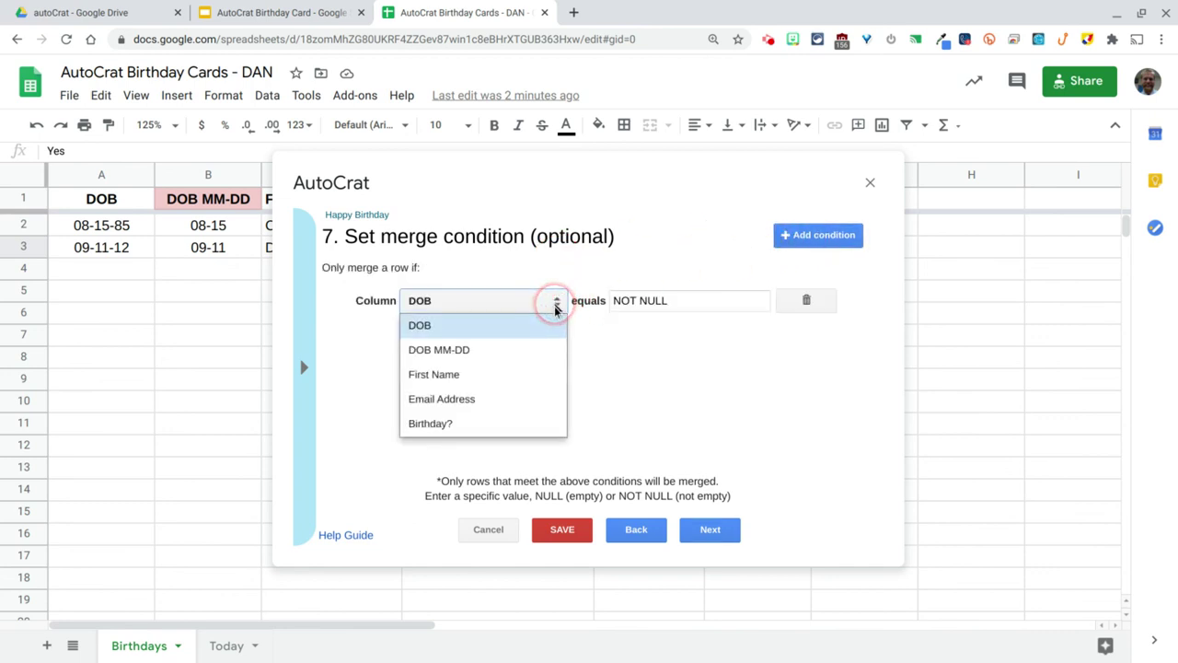
{"action": "left_click", "coordinate": [521, 424]}
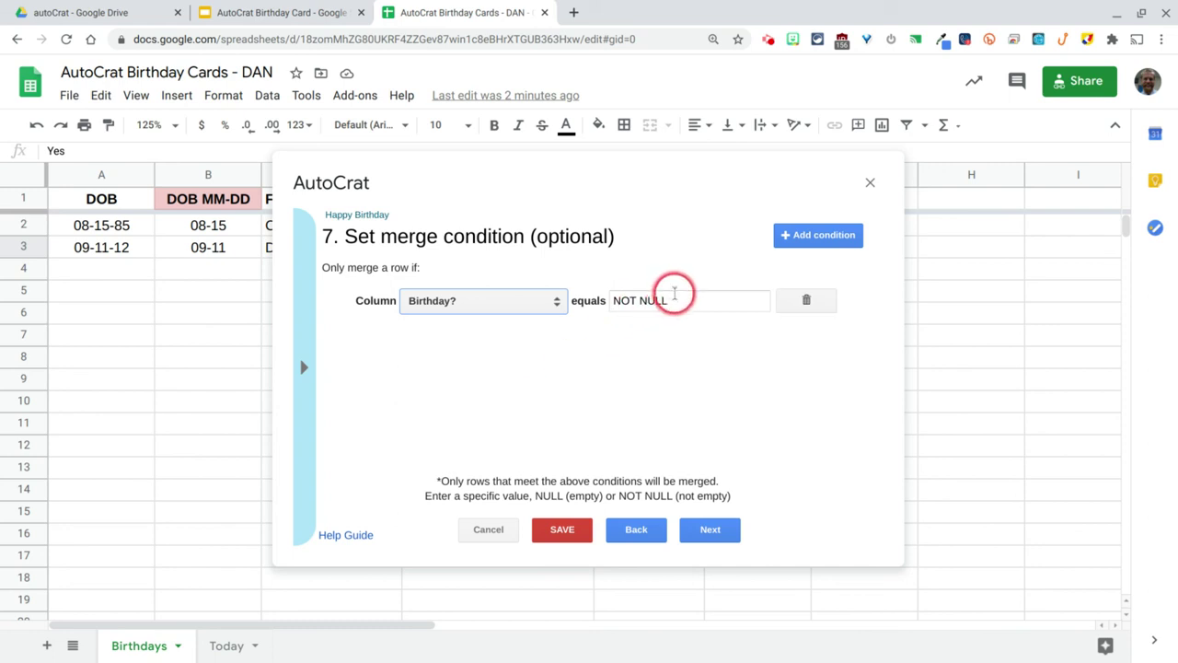
{"action": "left_click", "coordinate": [673, 300]}
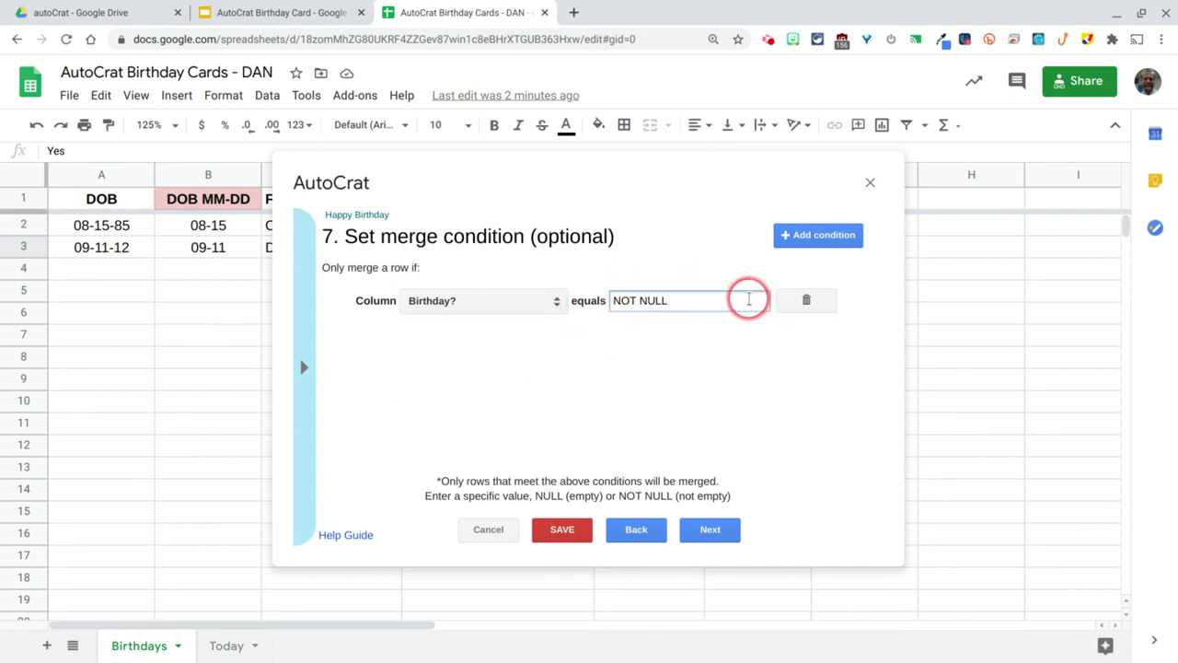
{"action": "triple_click", "coordinate": [749, 300]}
{"action": "key", "text": "BackSpace"}
{"action": "type", "text": "Yes"}
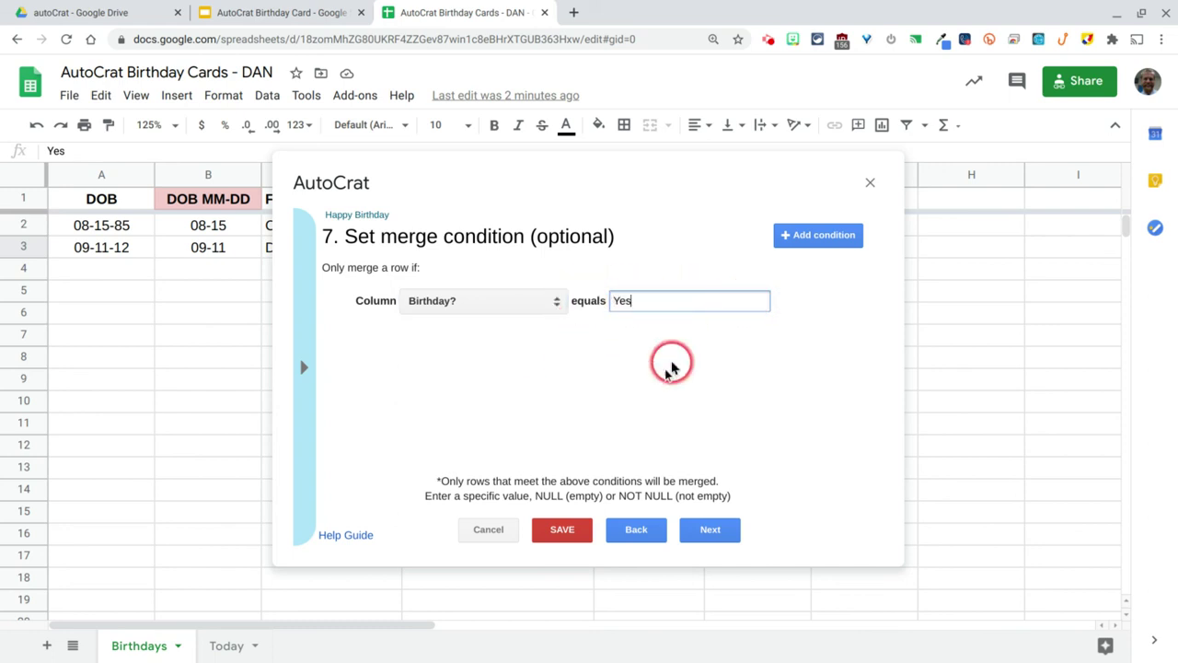
{"action": "left_click", "coordinate": [704, 530]}
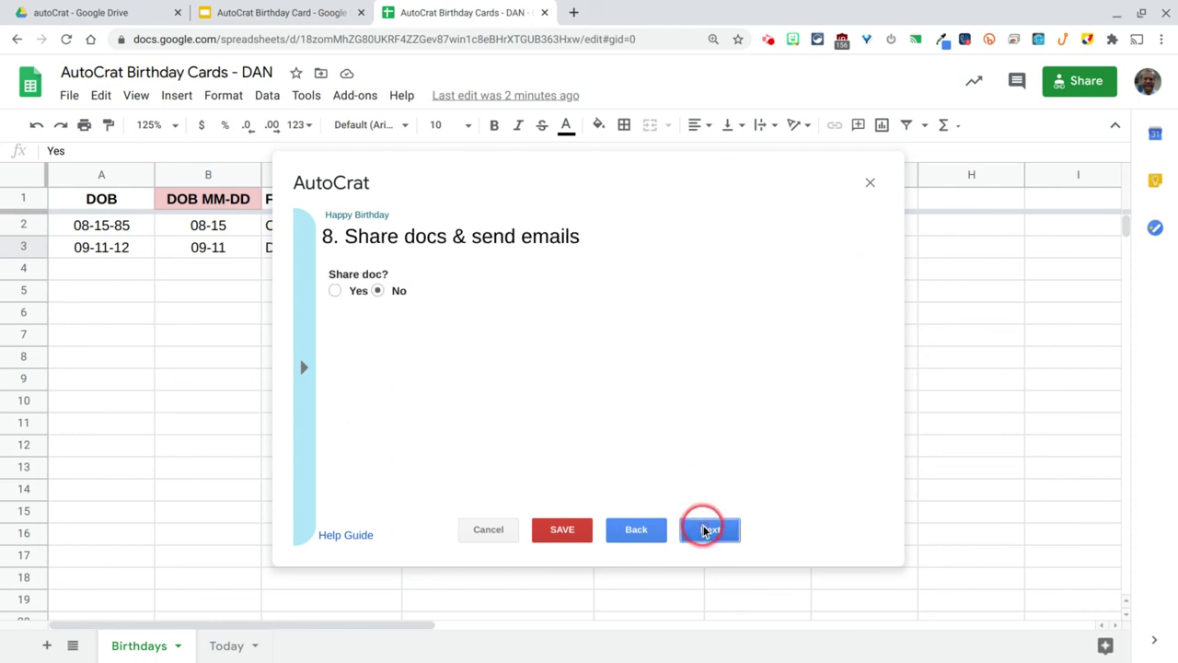
Enable document sharing and set the email recipient to <<Email Address>>, copying the tag from the job's tag list.
{"action": "left_click", "coordinate": [335, 291]}
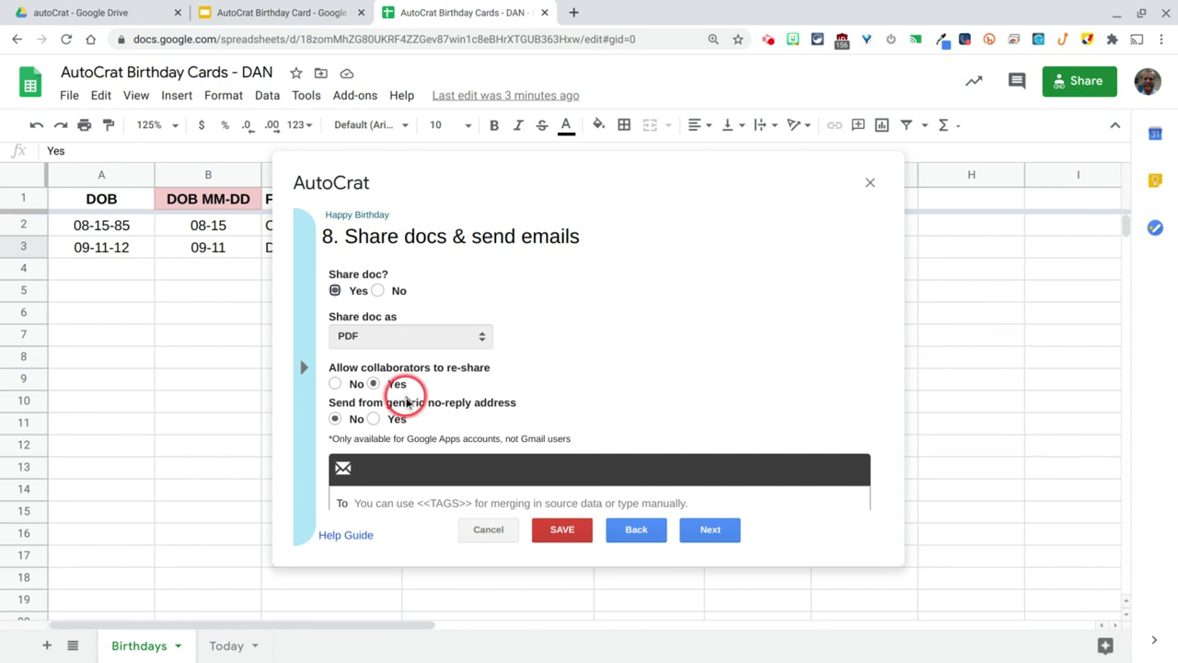
{"action": "scroll", "coordinate": [406, 402], "scroll_direction": "down", "scroll_amount": 1}
{"action": "scroll", "coordinate": [406, 402], "scroll_direction": "down", "scroll_amount": 1}
{"action": "left_click", "coordinate": [306, 365]}
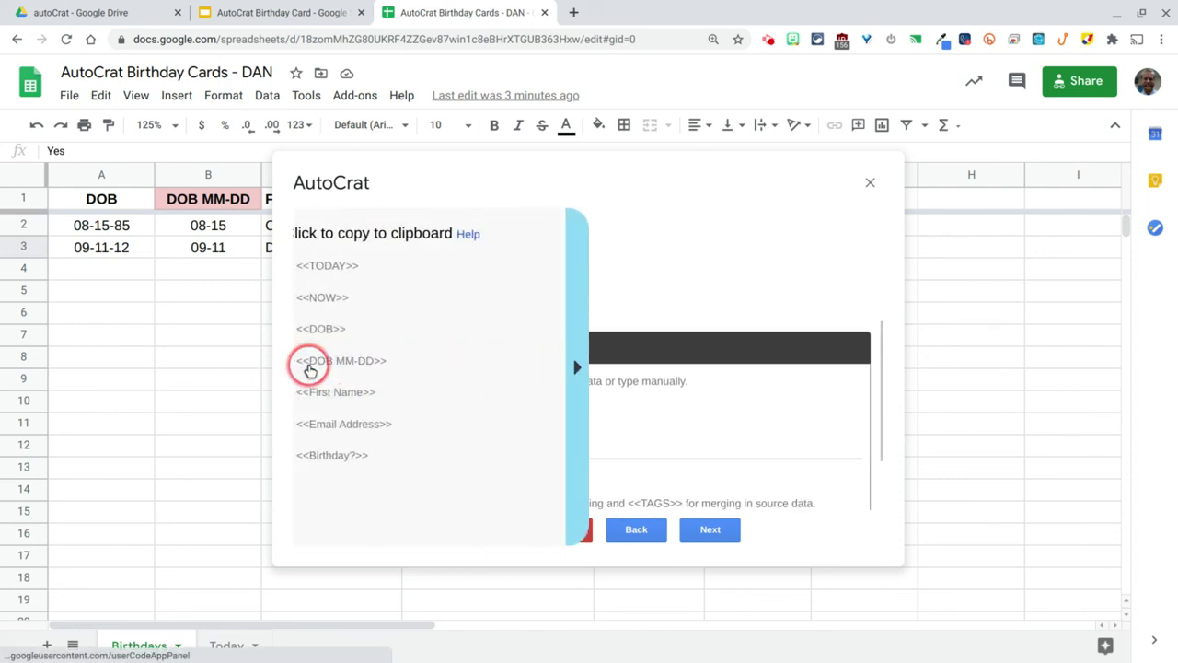
{"action": "left_click", "coordinate": [360, 422]}
{"action": "key", "text": "ctrl+c"}
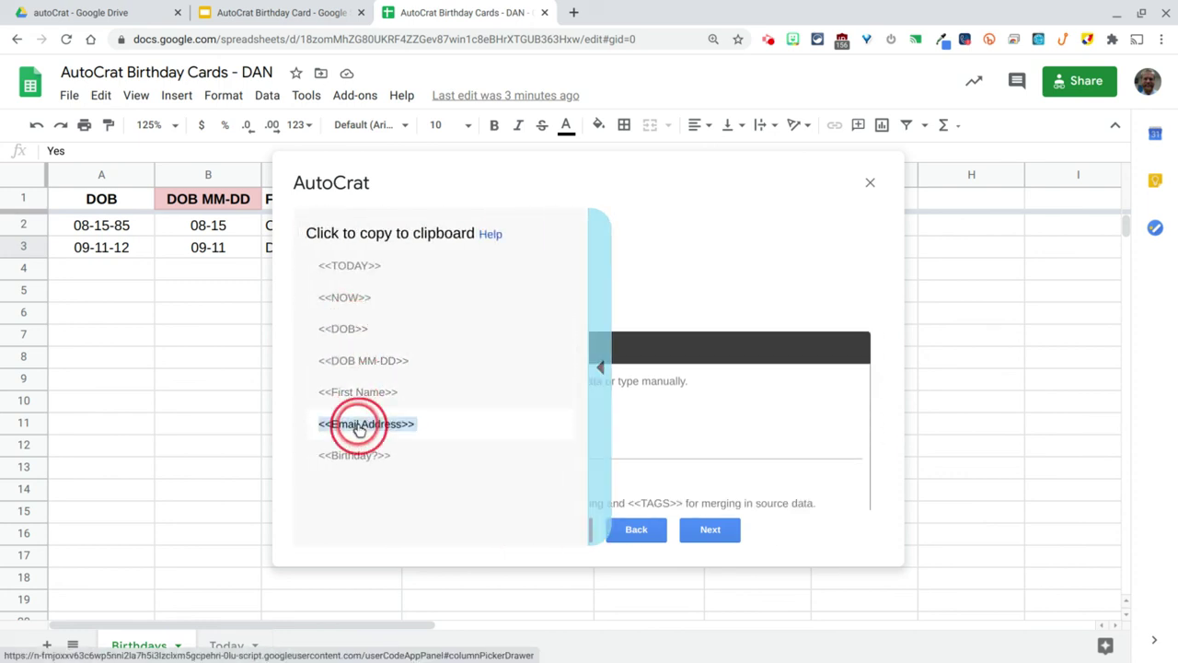
{"action": "left_click", "coordinate": [476, 381]}
{"action": "key", "text": "ctrl+v"}
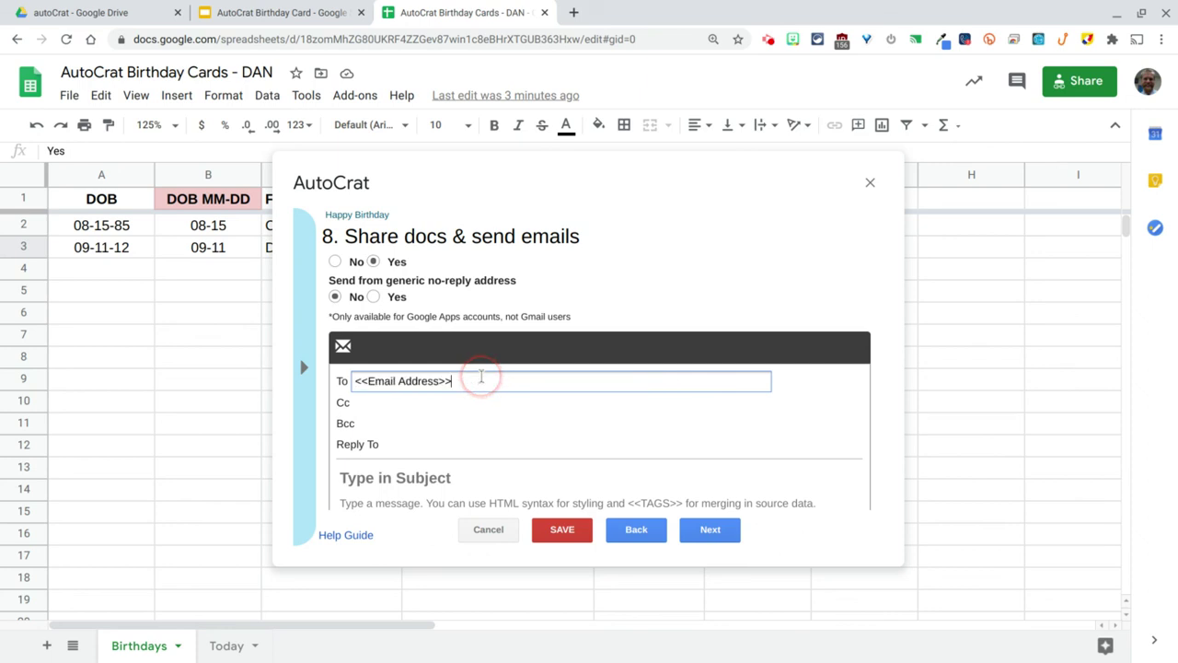
Set the email subject to "Happy Birthday - <<First Name>>", copying the tag from the job's tag list.
{"action": "scroll", "coordinate": [480, 376], "scroll_direction": "down", "scroll_amount": 1}
{"action": "left_click", "coordinate": [467, 388]}
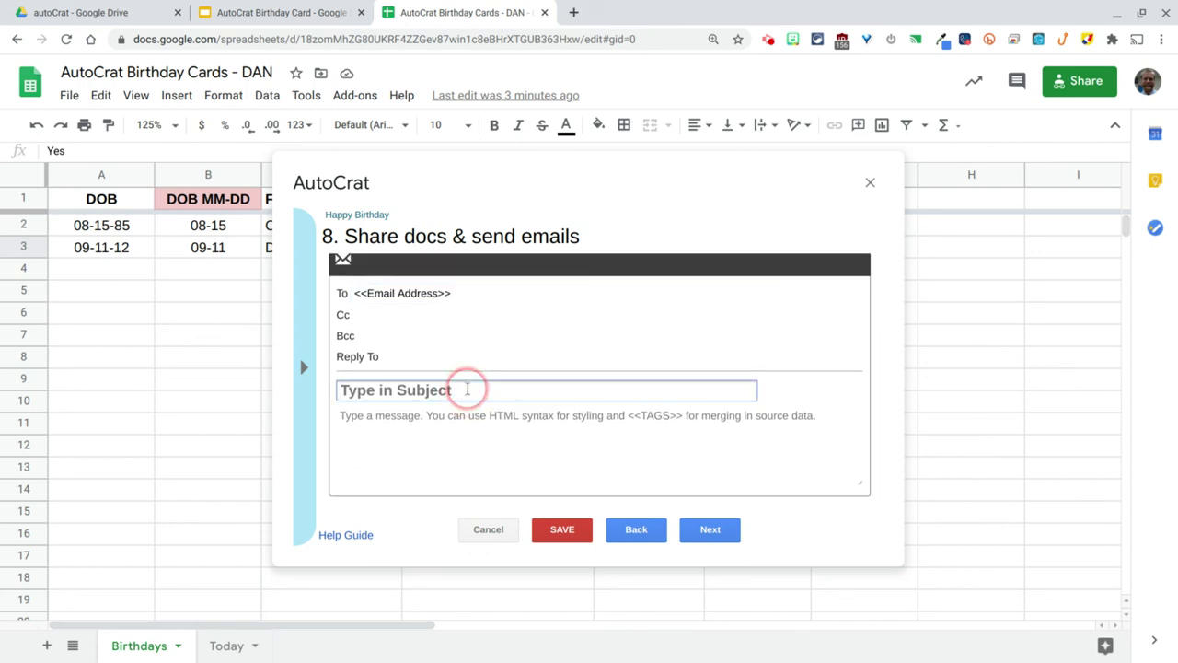
{"action": "type", "text": "Happy B"}
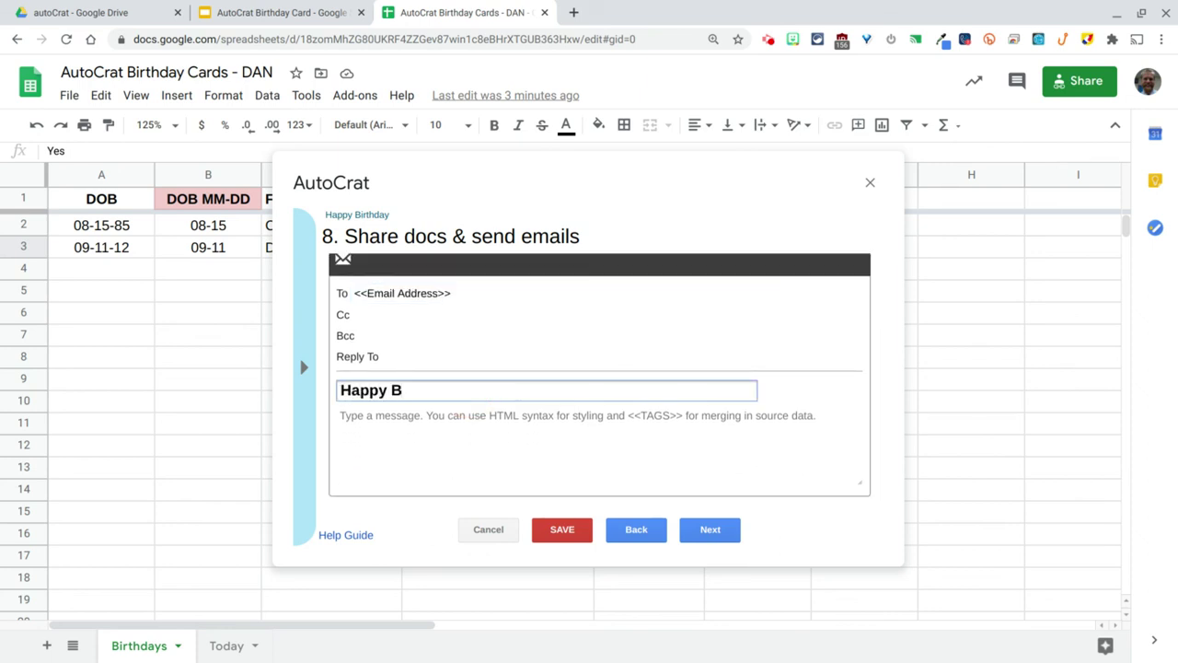
{"action": "type", "text": "irthday -"}
{"action": "left_click", "coordinate": [305, 367]}
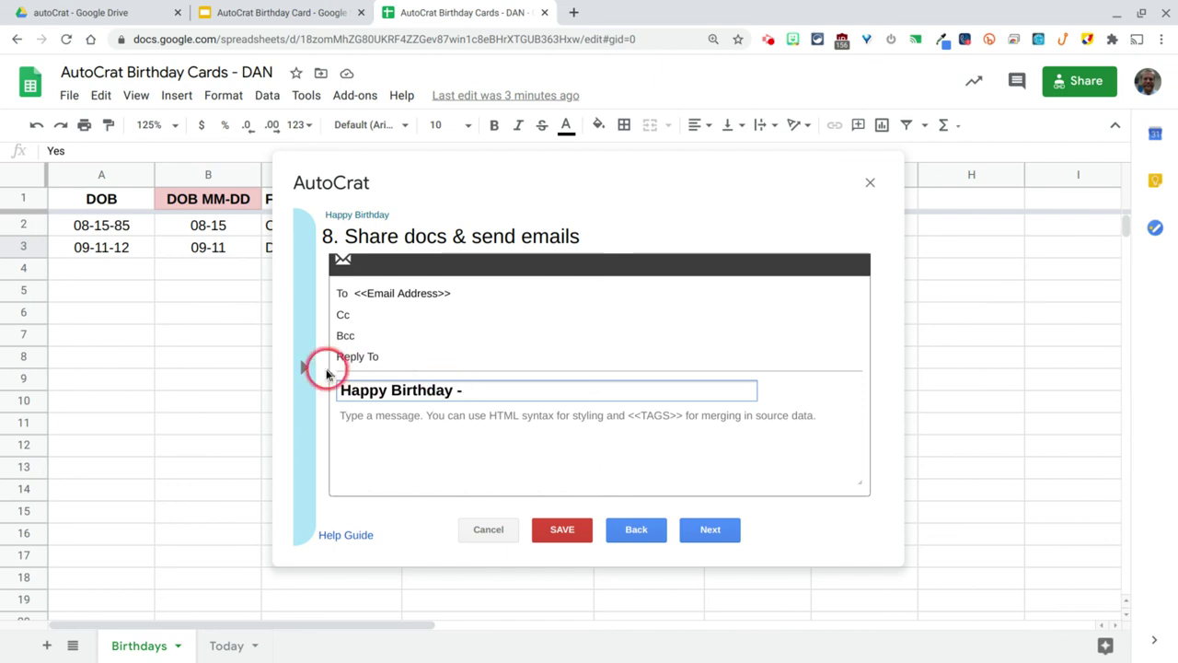
{"action": "left_click", "coordinate": [407, 403]}
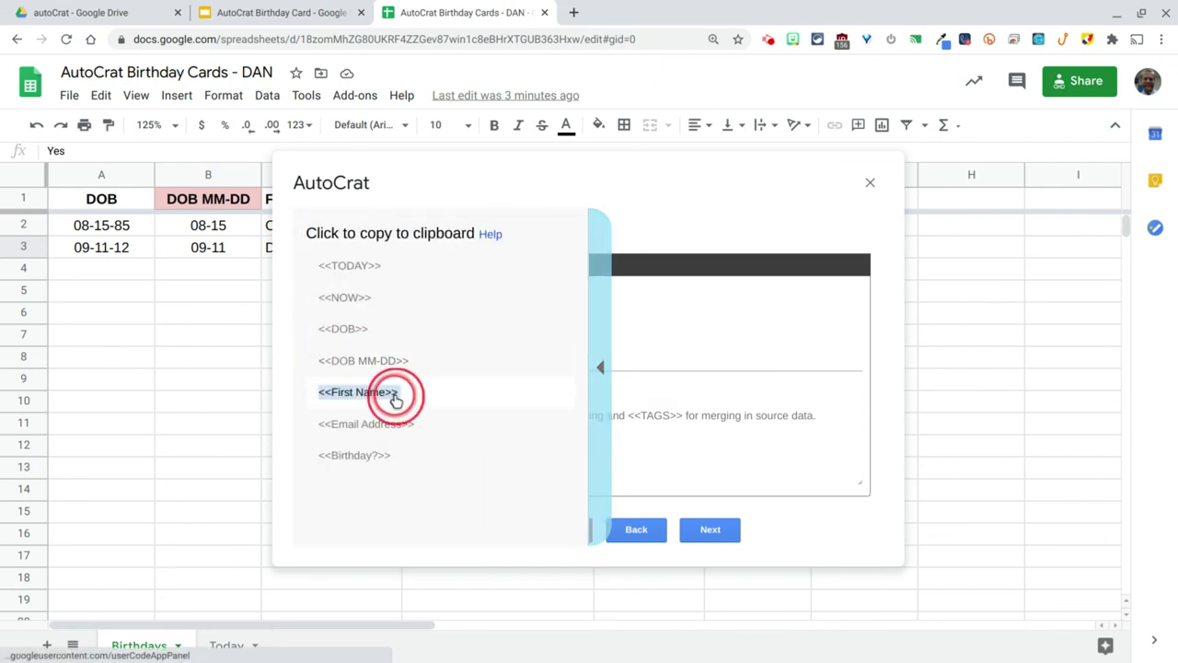
{"action": "left_click", "coordinate": [489, 388]}
{"action": "type", "text": "<<First Name>>"}
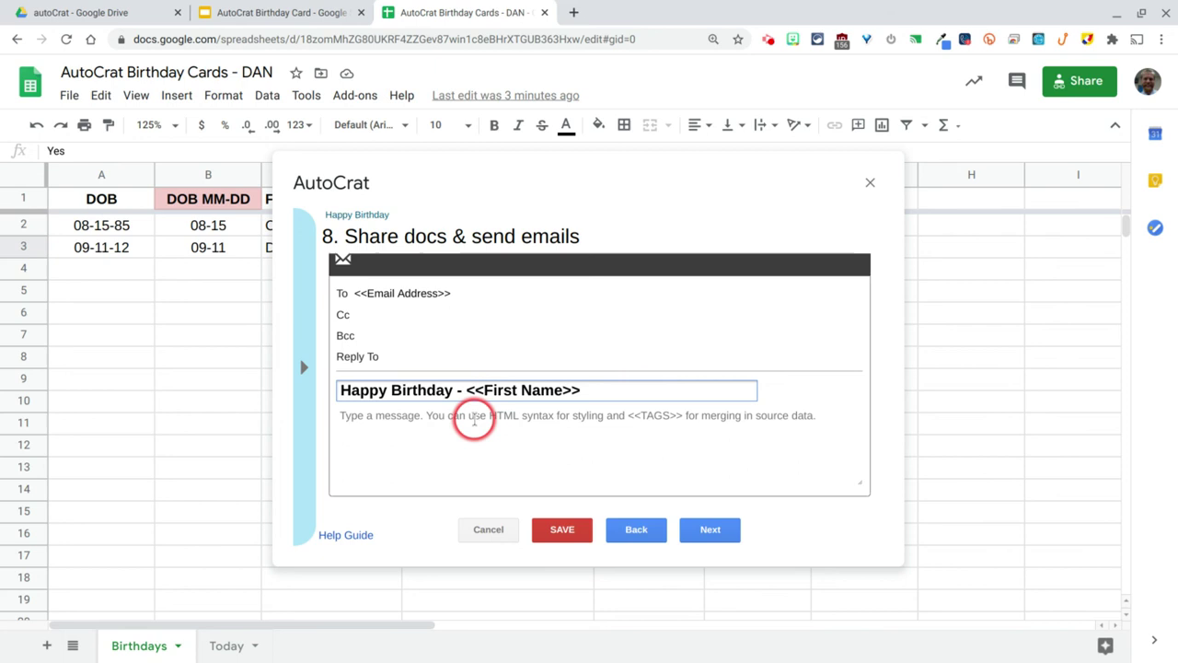
Enter "Happy Birthday!!!!" as the email message and continue to the job triggers.
{"action": "left_click", "coordinate": [474, 419]}
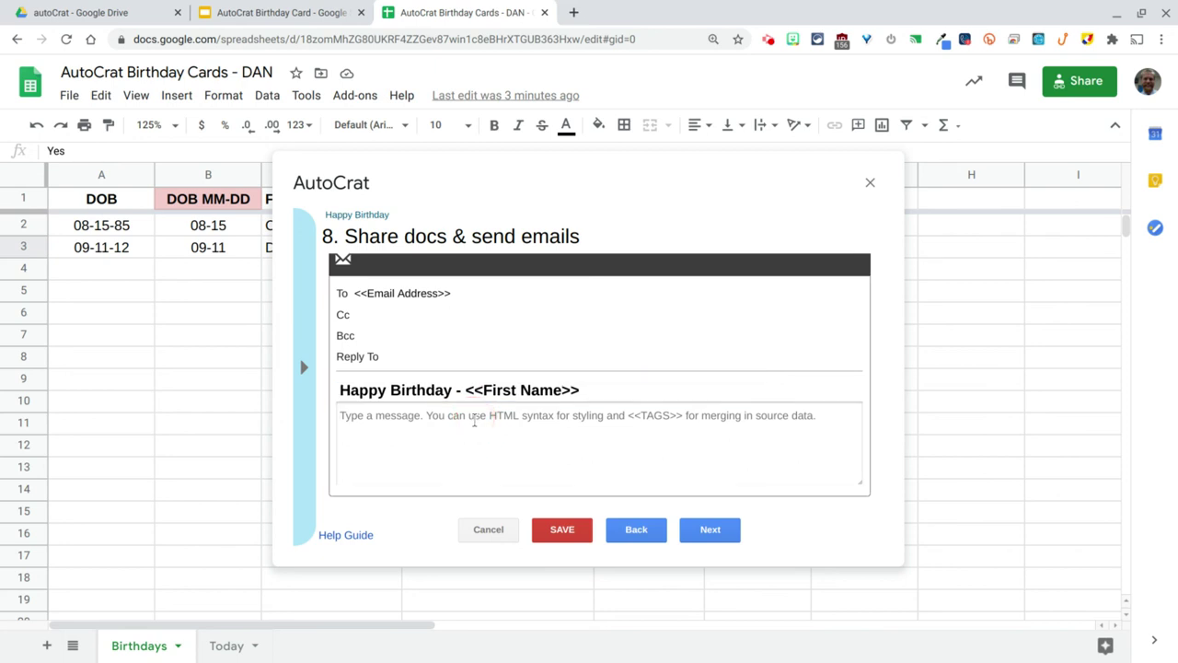
{"action": "type", "text": "Happy Birthday!!!!"}
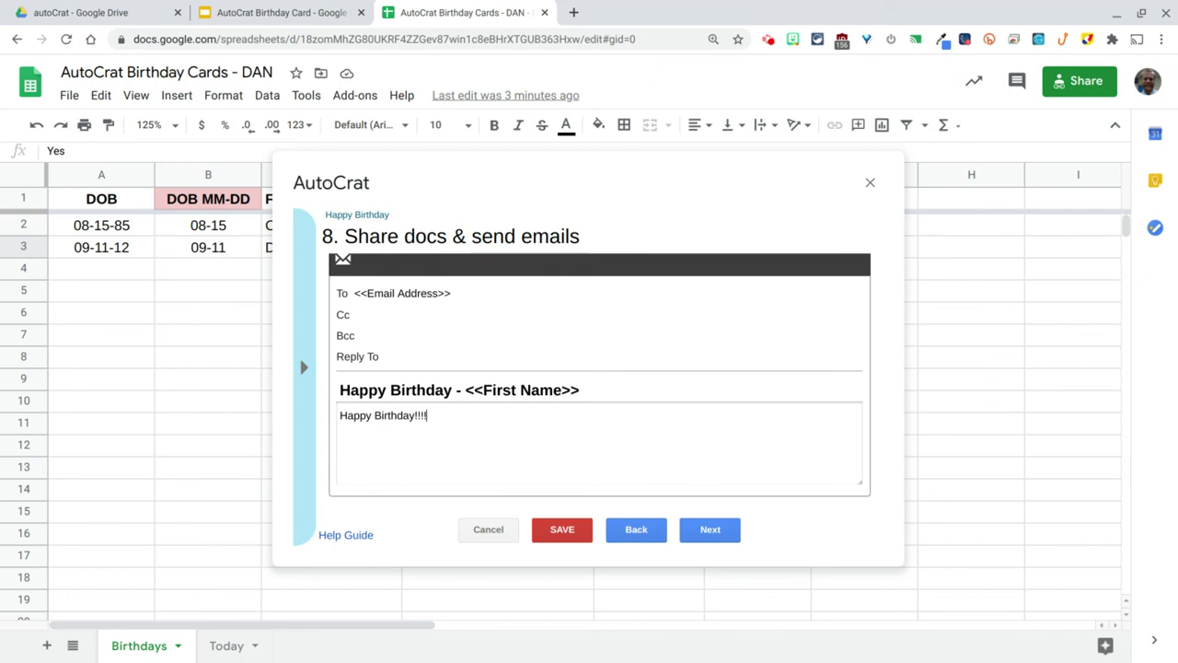
{"action": "left_click", "coordinate": [712, 531]}
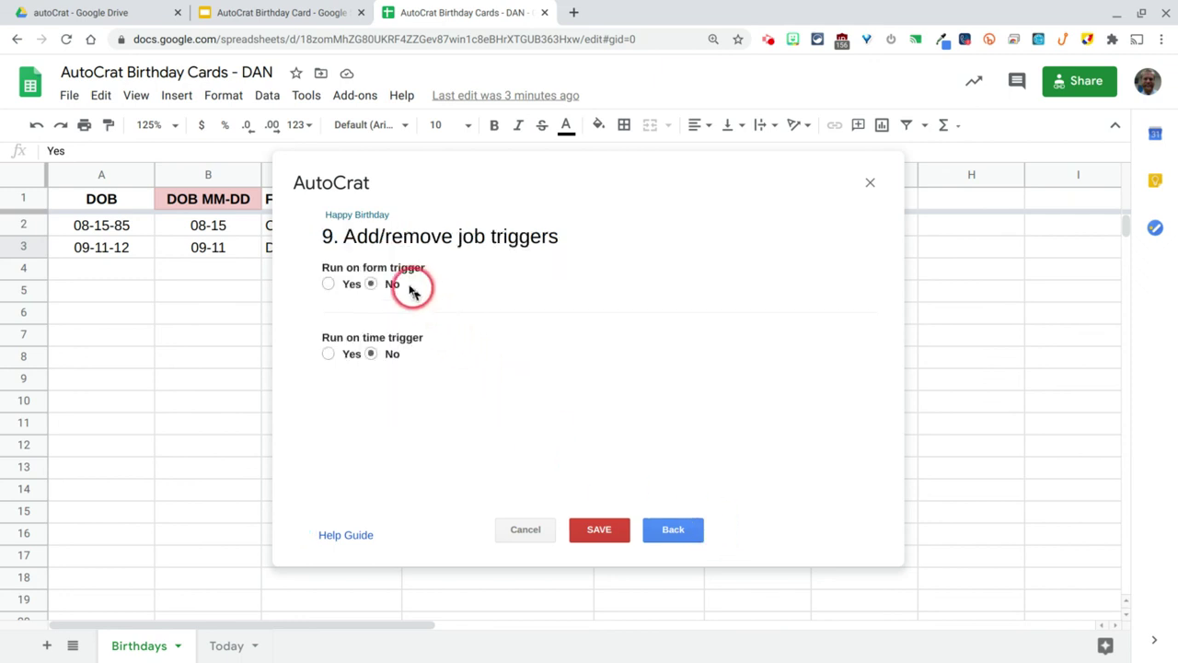
Enable the time trigger, set it to run every twenty-four hours, and save the job.
{"action": "left_click", "coordinate": [328, 353]}
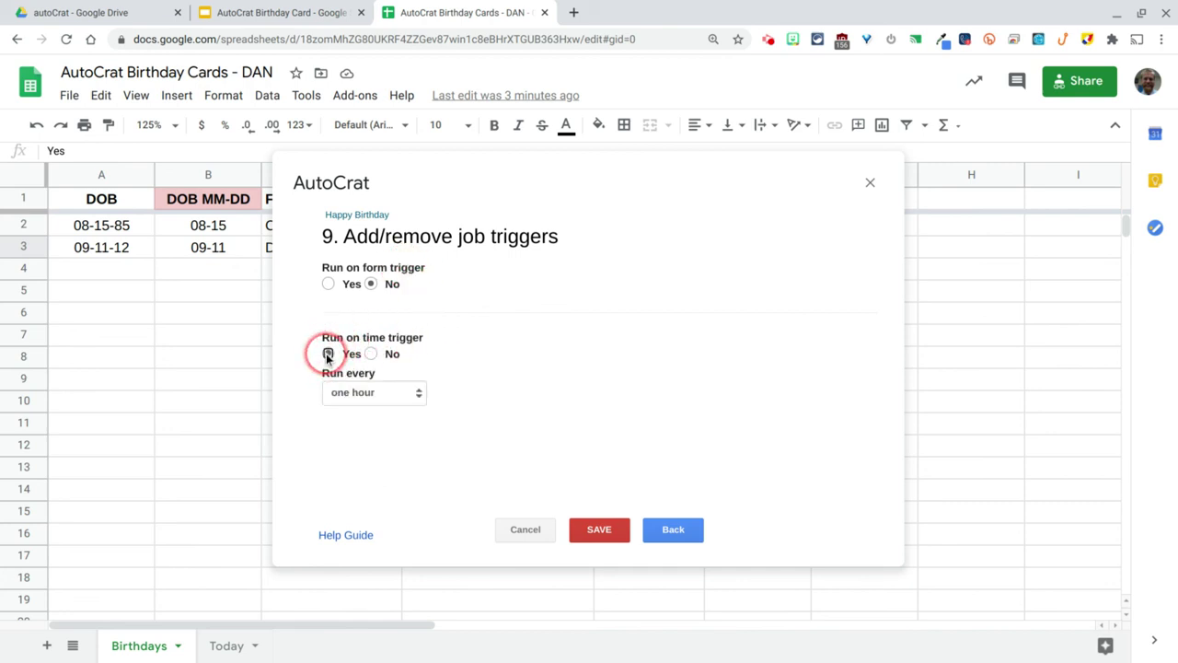
{"action": "left_click", "coordinate": [370, 393]}
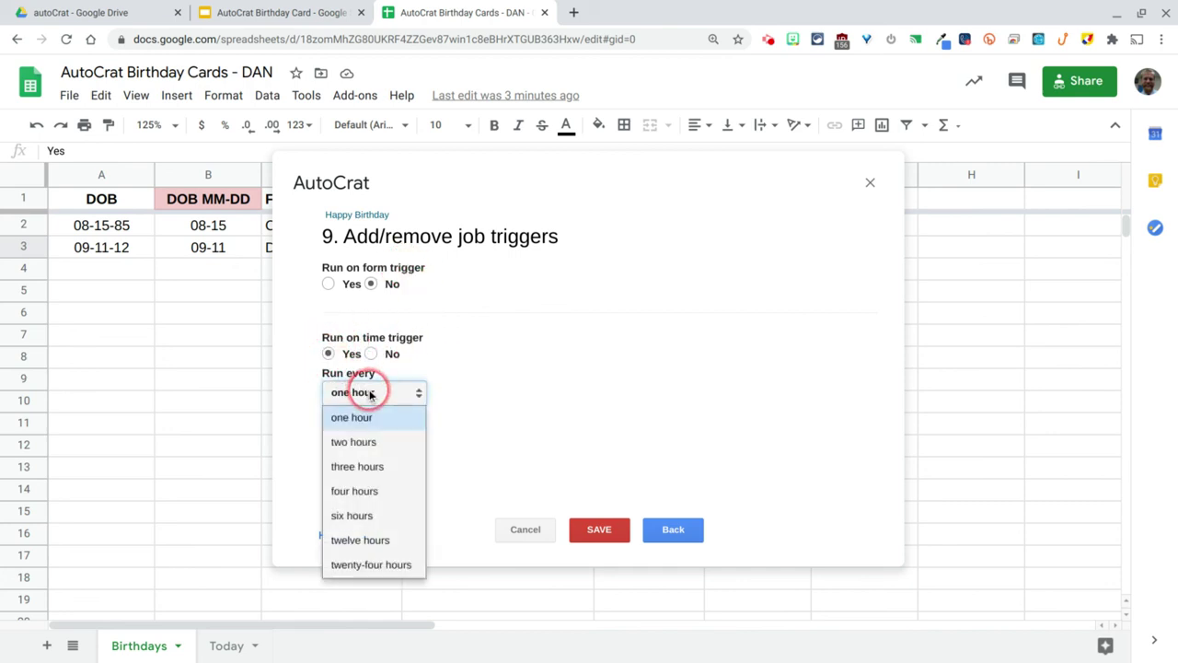
{"action": "left_click", "coordinate": [369, 543]}
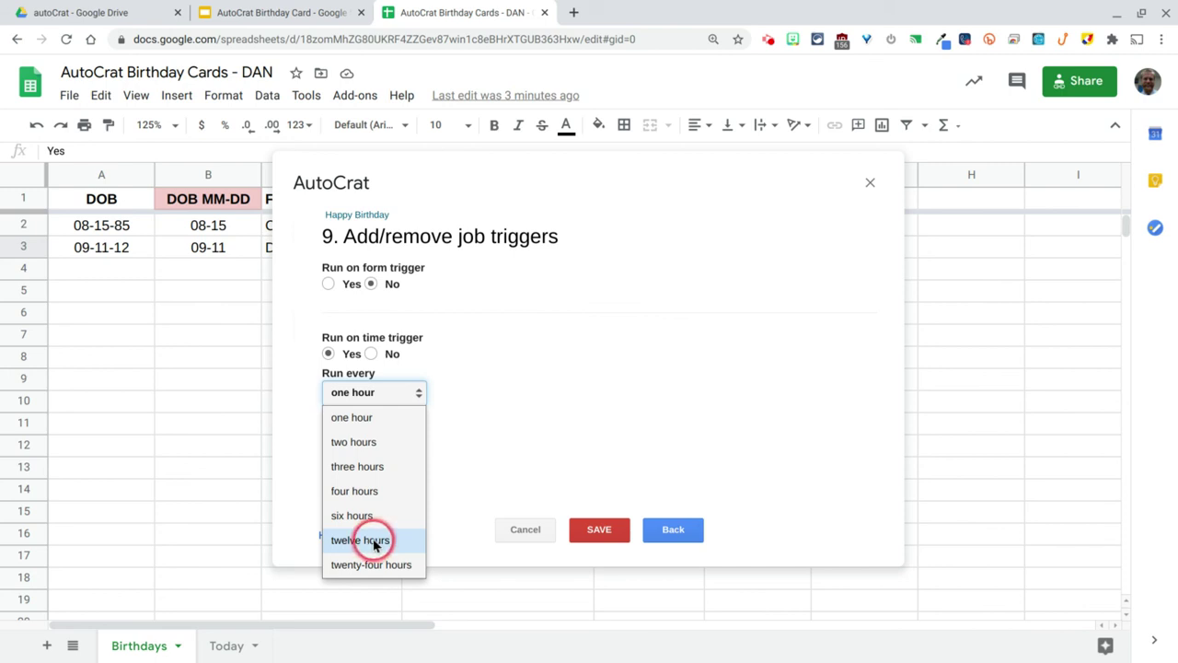
{"action": "left_click", "coordinate": [373, 563]}
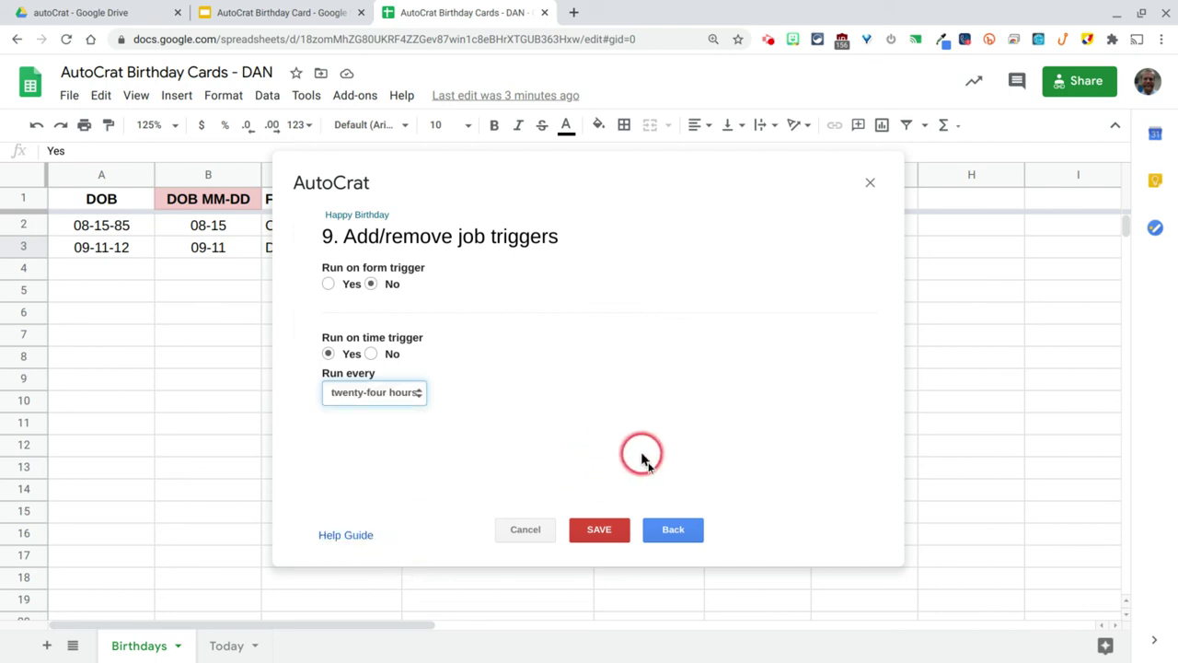
{"action": "left_click", "coordinate": [672, 538]}
{"action": "left_click", "coordinate": [607, 534]}
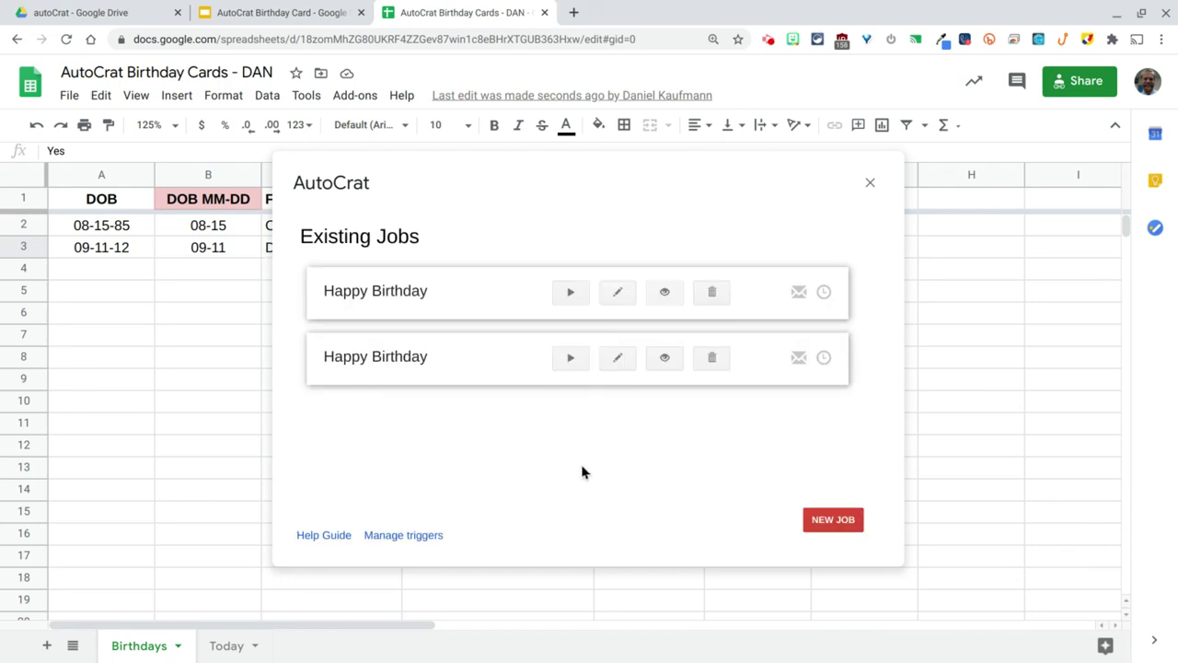
Run the second Happy Birthday job in the existing jobs list.
{"action": "left_click", "coordinate": [570, 360]}
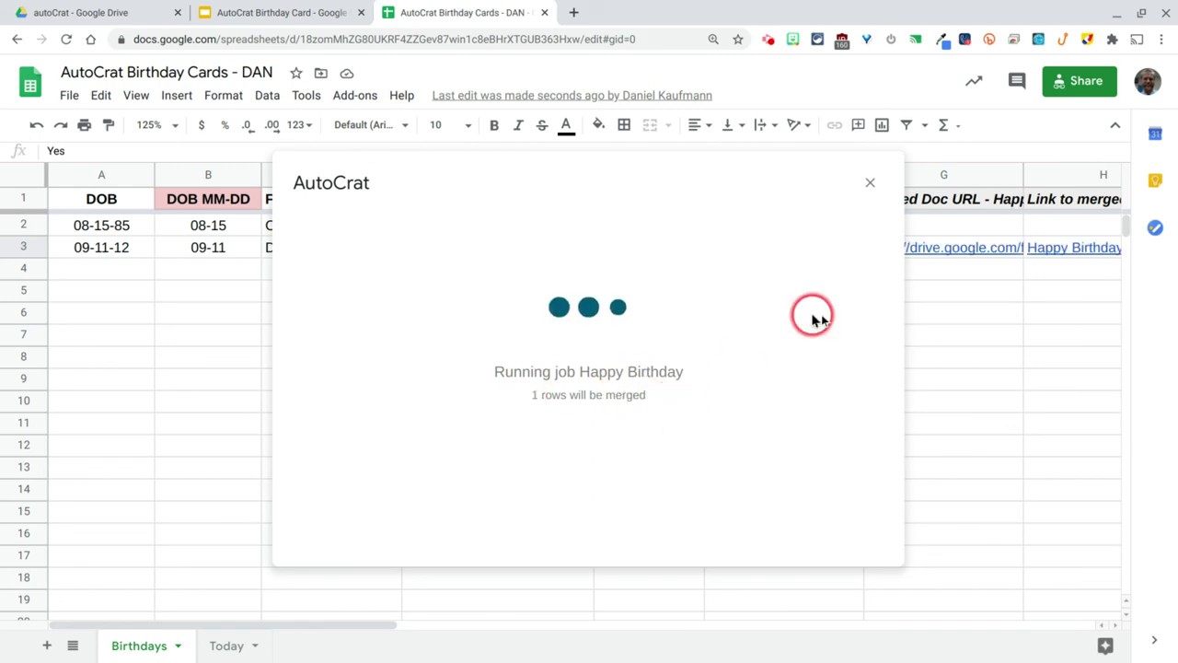
{"action": "mouse_move", "coordinate": [1046, 247]}
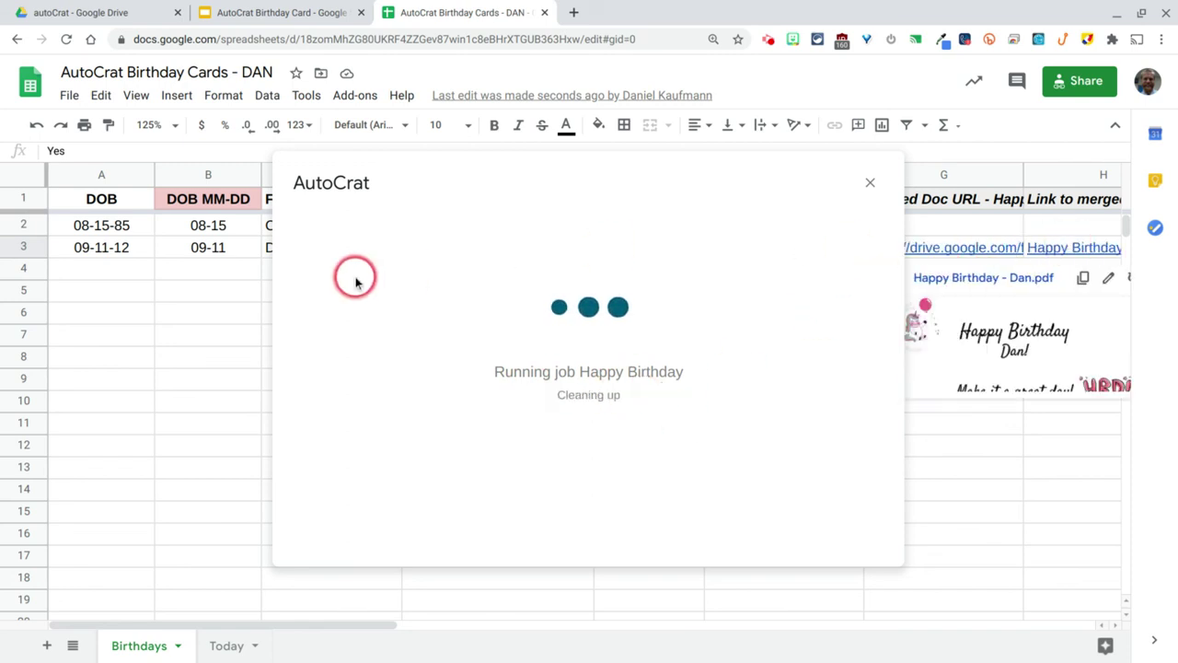
Switch to Gmail, reload the inbox, and open the newly received Happy Birthday email.
{"action": "key", "text": "alt+Tab"}
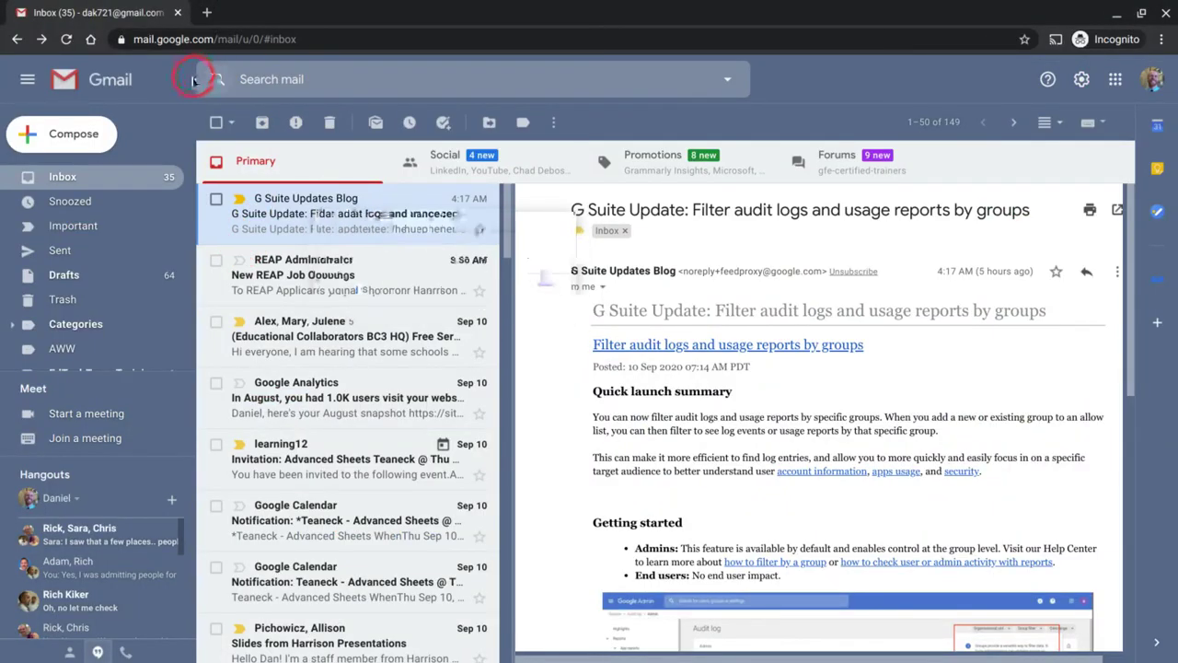
{"action": "left_click", "coordinate": [231, 38]}
{"action": "key", "text": "Return"}
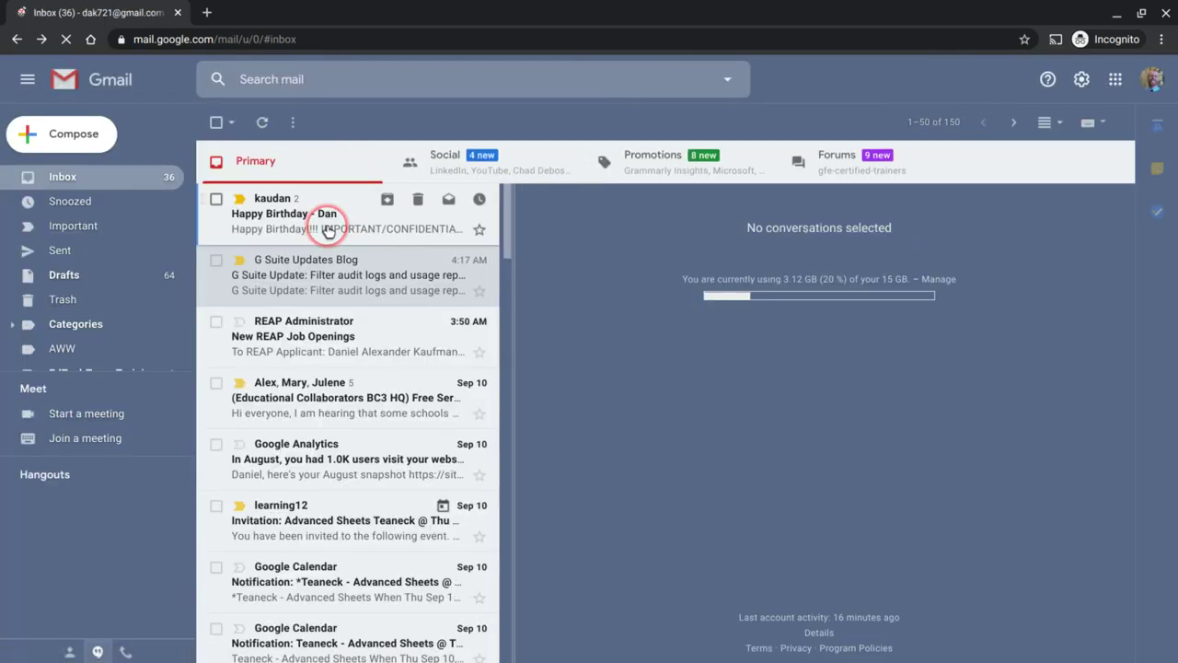
{"action": "left_click", "coordinate": [328, 228]}
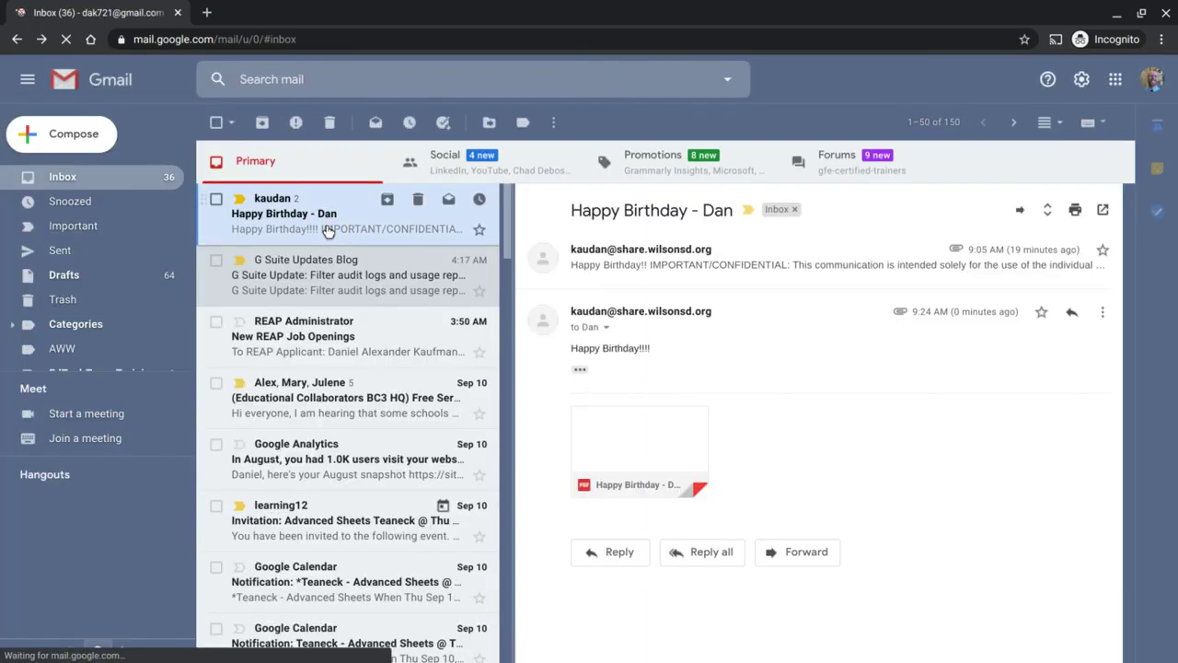
{"action": "left_click", "coordinate": [602, 366]}
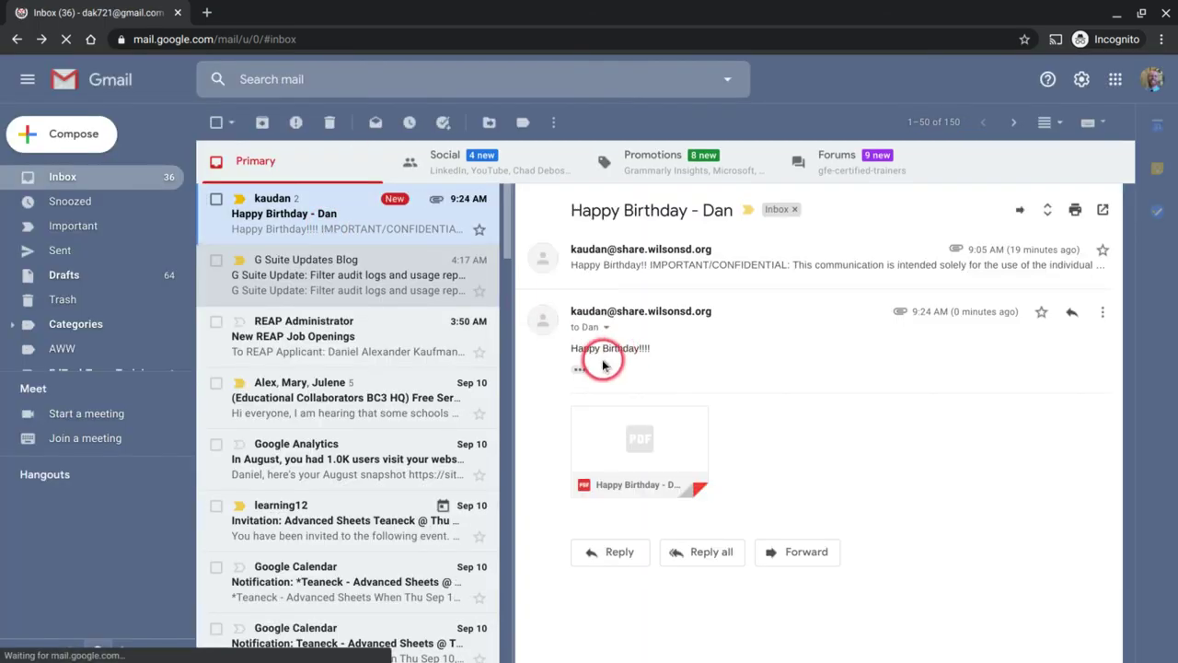
Preview the email's PDF birthday card attachment, close it, and switch back to the birthday spreadsheet in Google Sheets.
{"action": "mouse_move", "coordinate": [634, 473]}
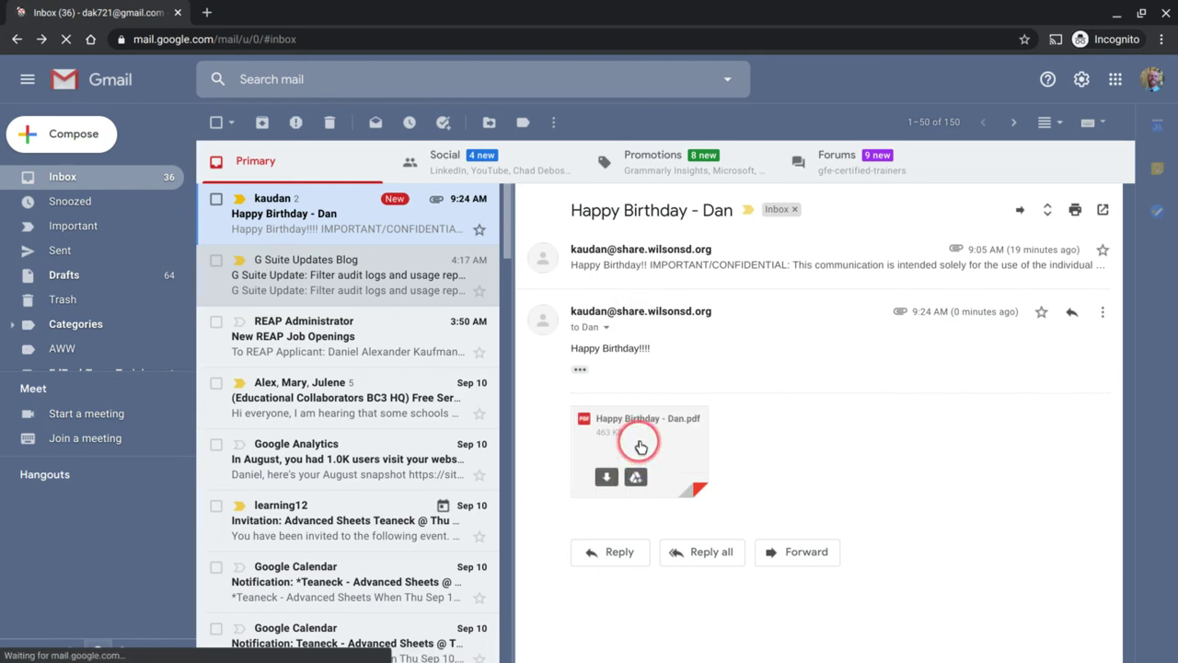
{"action": "left_click", "coordinate": [641, 445]}
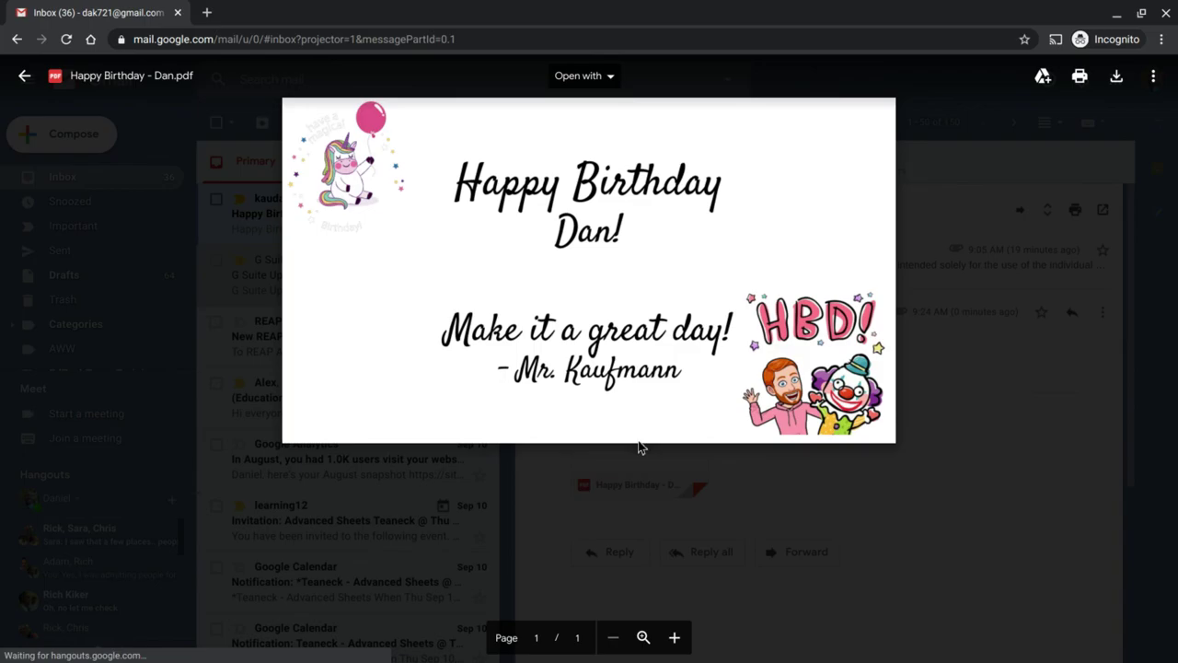
{"action": "key", "text": "Escape"}
{"action": "key", "text": "alt+Tab"}
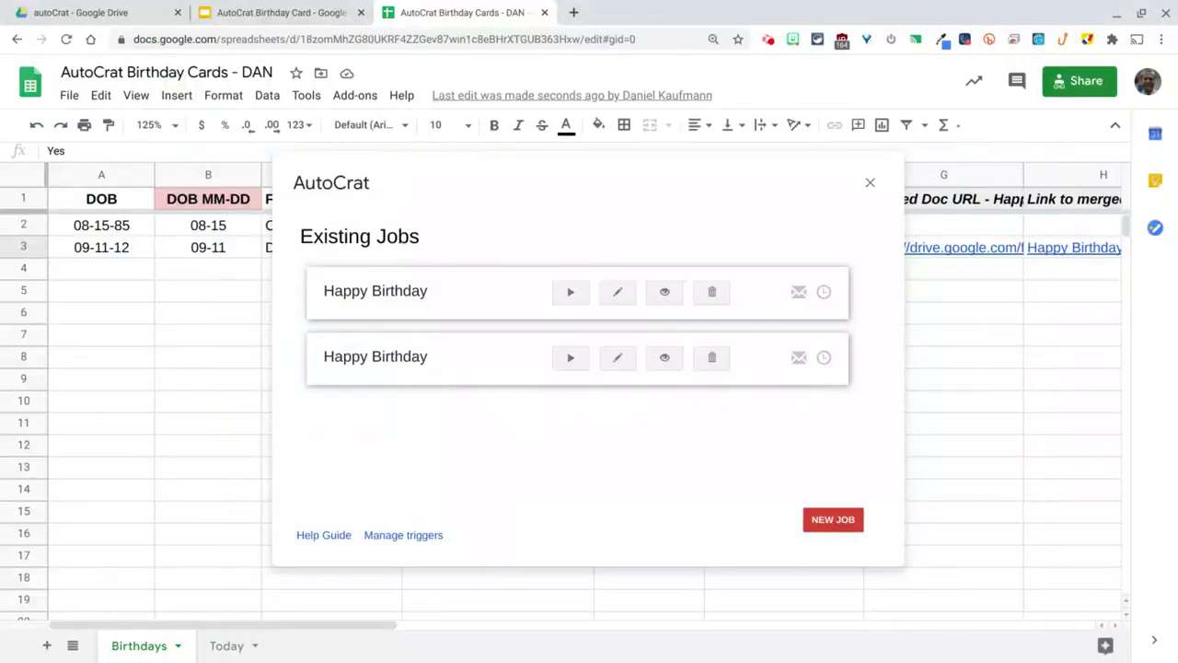